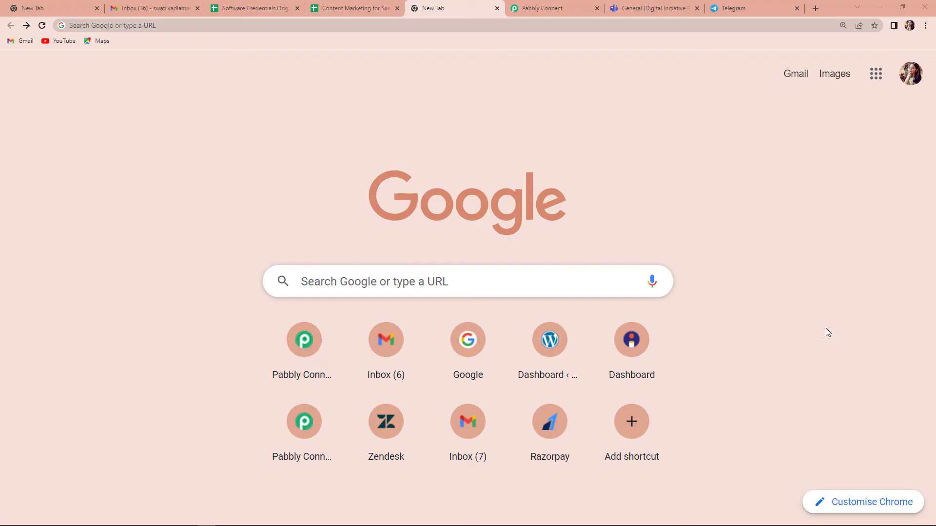
# Step: Go to pabbly.com/connect and sign in to reach the Pabbly Connect dashboard
pyautogui.click(100, 28)
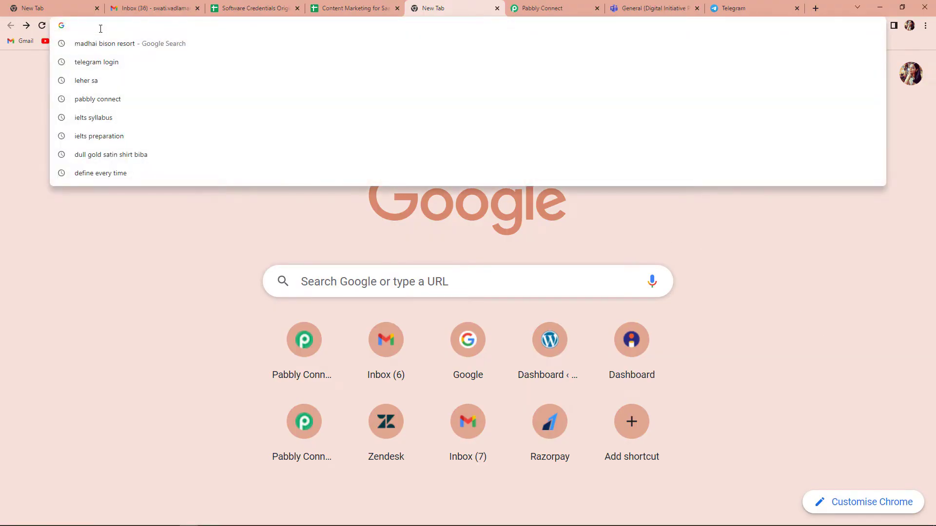
pyautogui.write('pa')
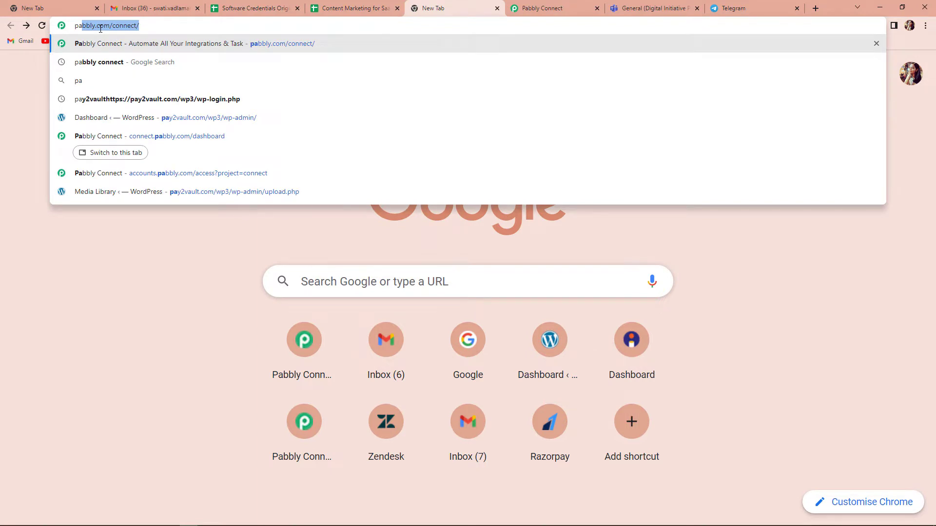
pyautogui.press('Return')
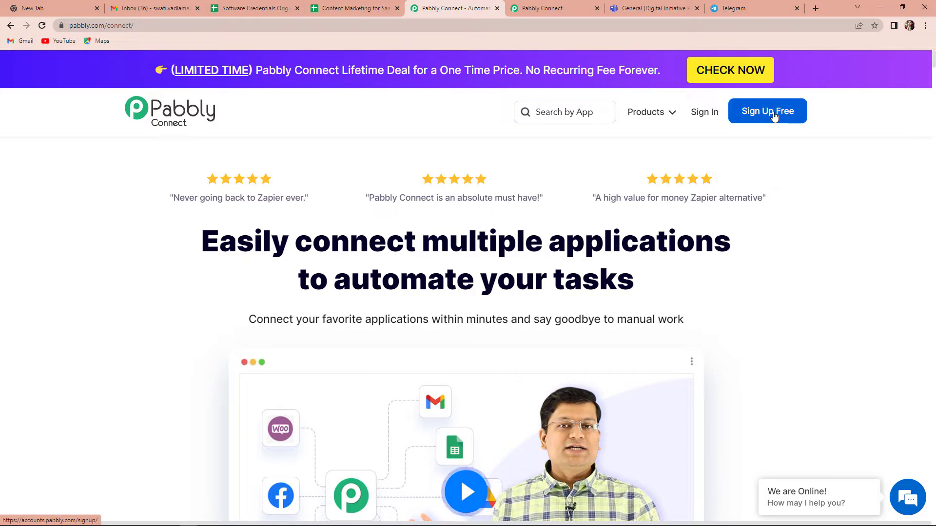
pyautogui.click(708, 114)
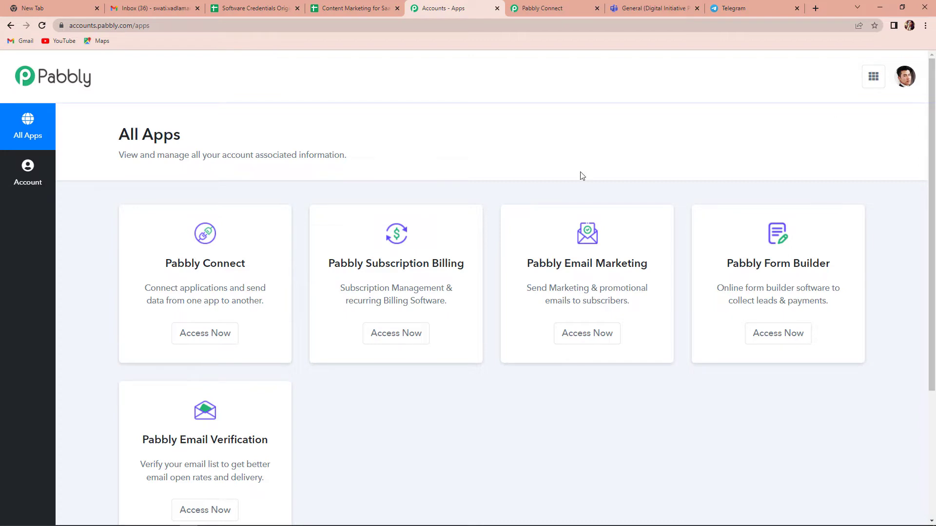
pyautogui.click(202, 336)
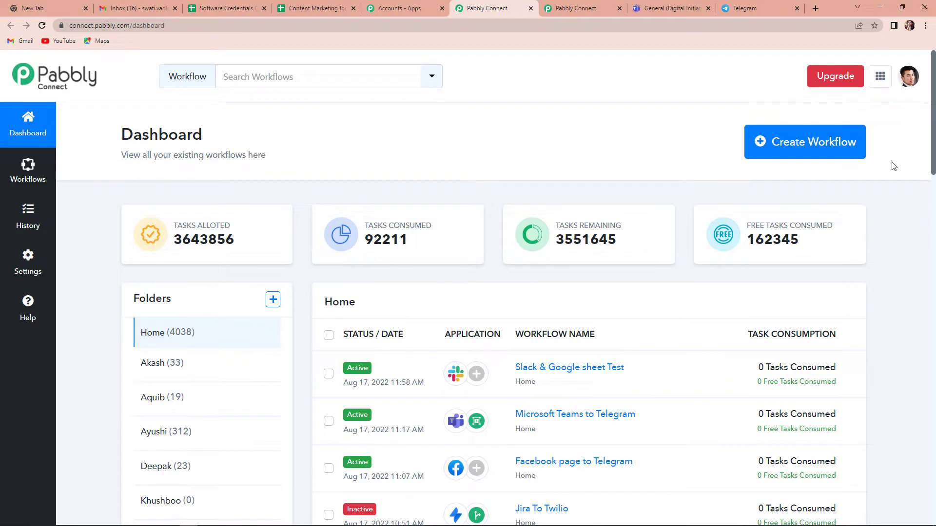
# Step: Create a workflow named "Microsoft Teams to Telegram Integration"
pyautogui.click(819, 149)
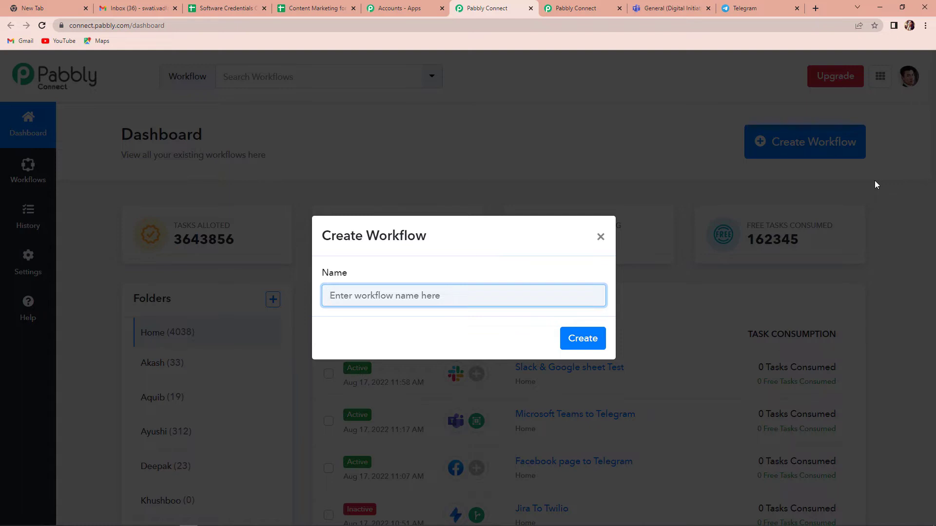
pyautogui.write('Mi')
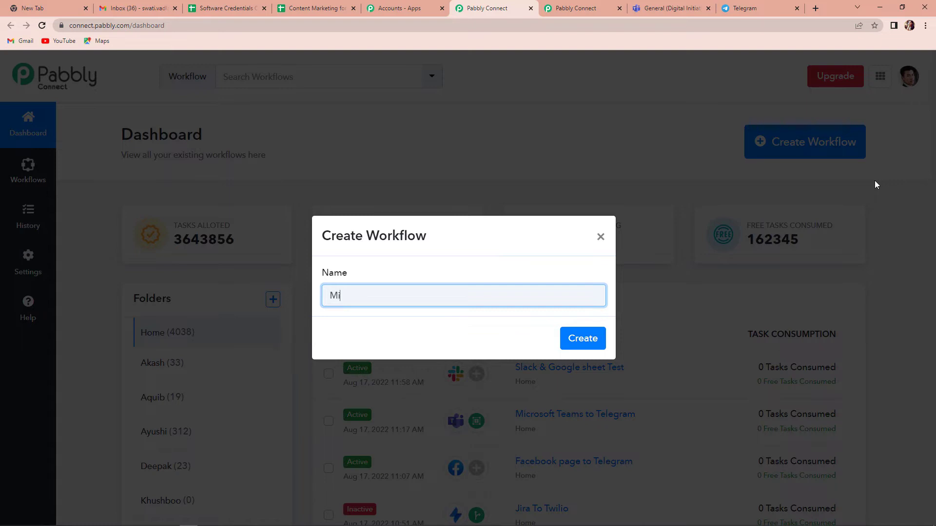
pyautogui.write('crosoft Teams to Telegra')
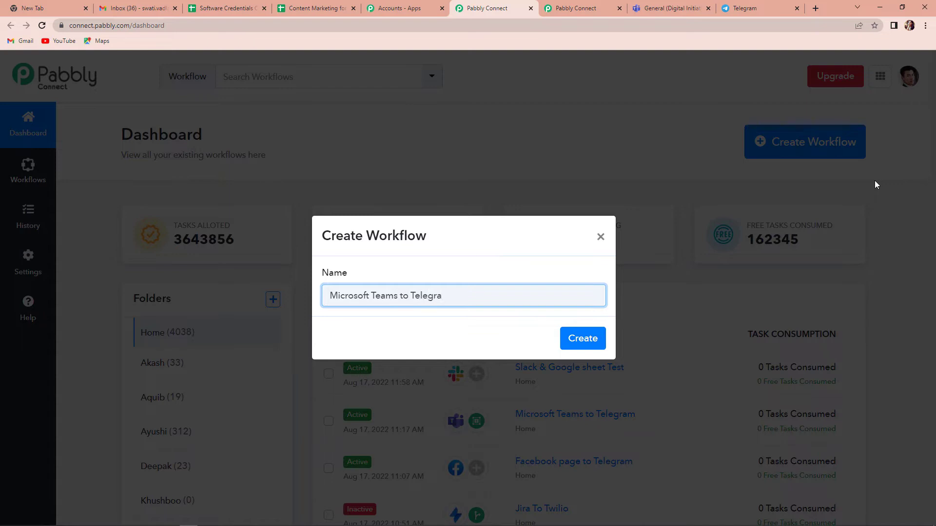
pyautogui.write('m Integration')
pyautogui.click(590, 340)
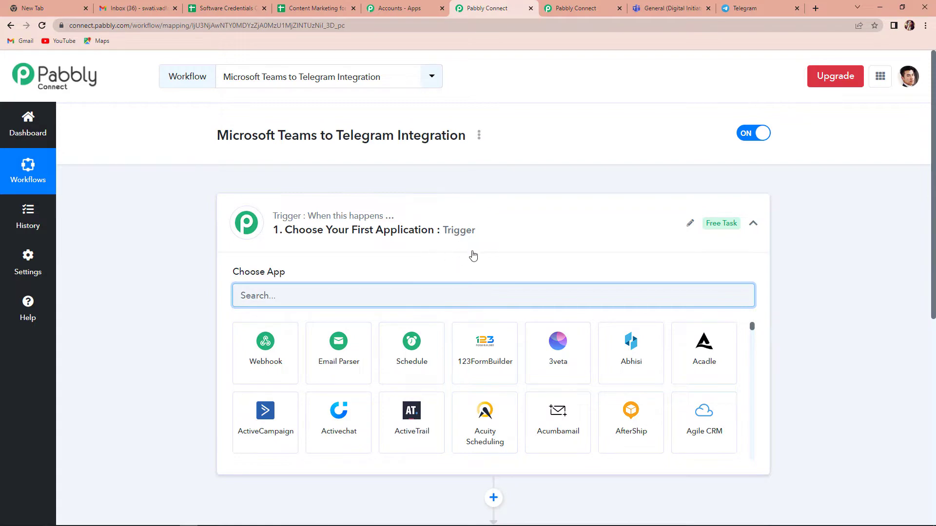
# Step: Set the workflow's trigger app to Microsoft Teams with the New Channel Message trigger event
pyautogui.scroll(-5, 471, 257)
pyautogui.scroll(2, 524, 345)
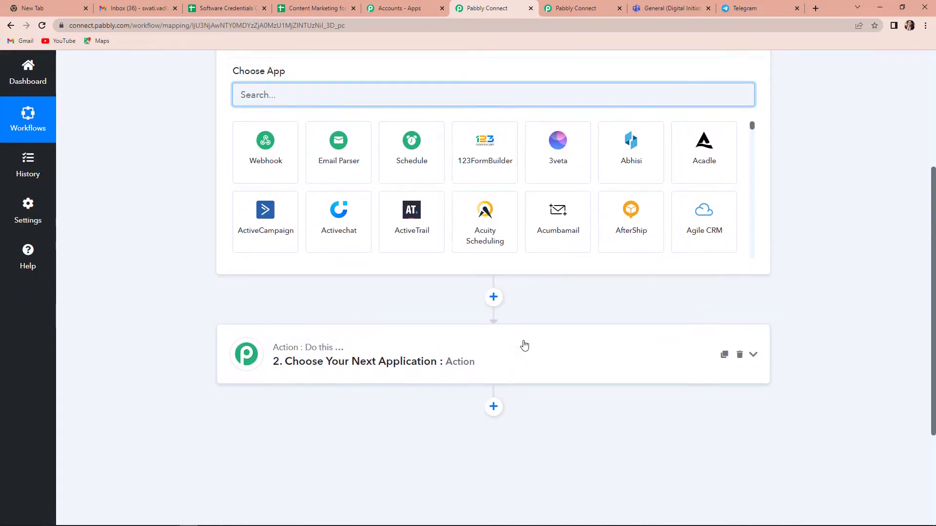
pyautogui.scroll(2, 523, 345)
pyautogui.scroll(-1, 463, 317)
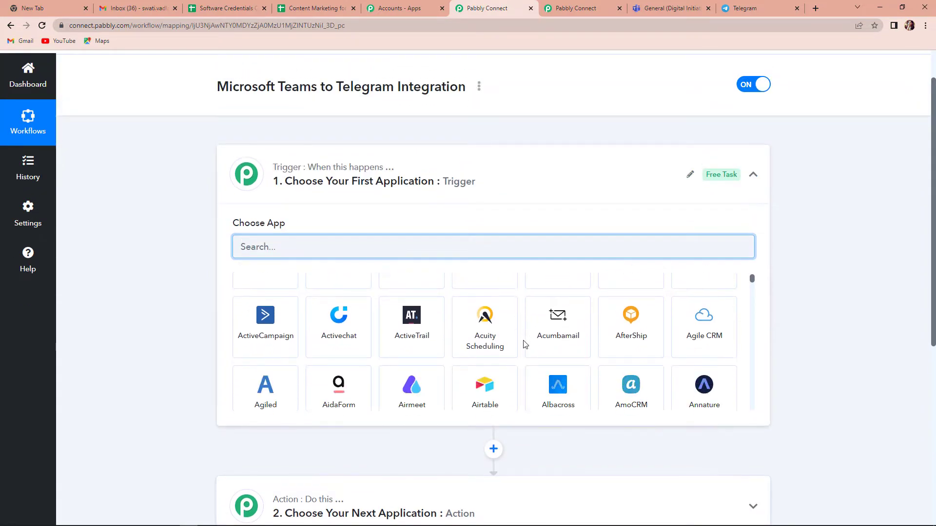
pyautogui.scroll(-1, 806, 320)
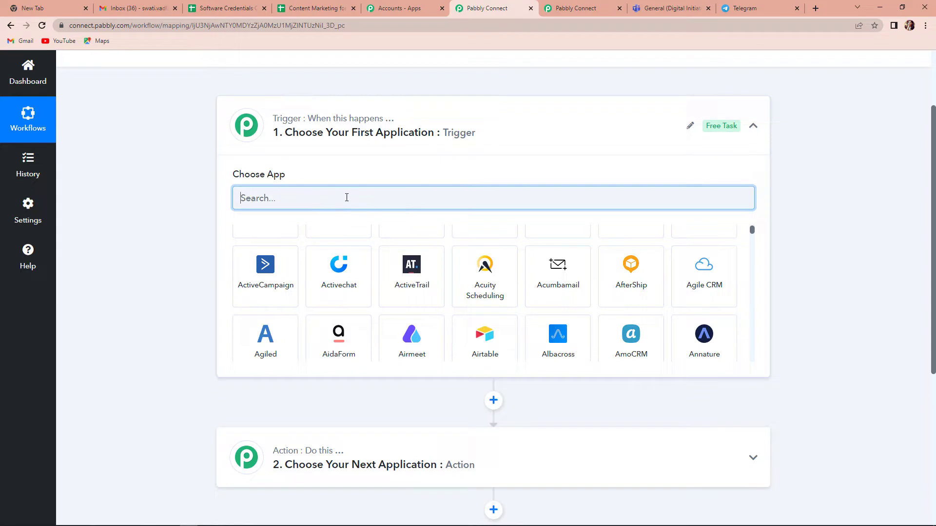
pyautogui.write('Micr')
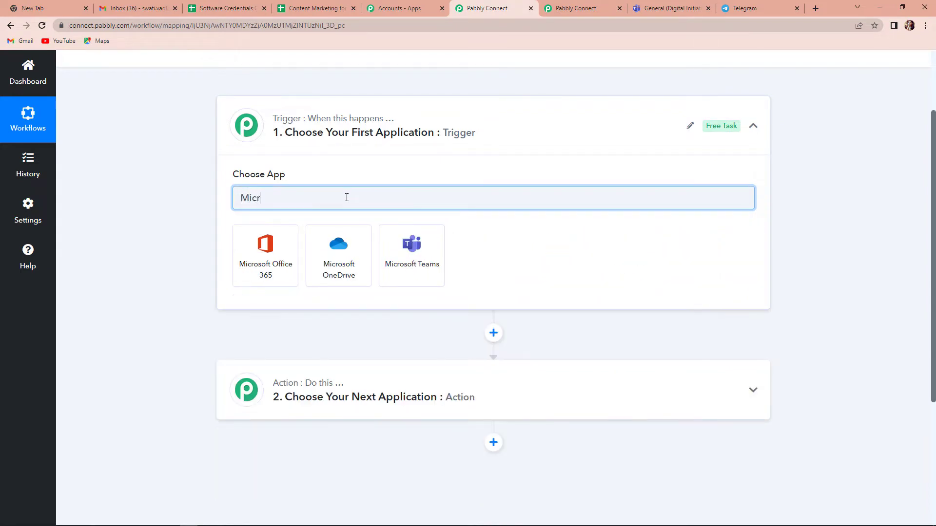
pyautogui.click(403, 262)
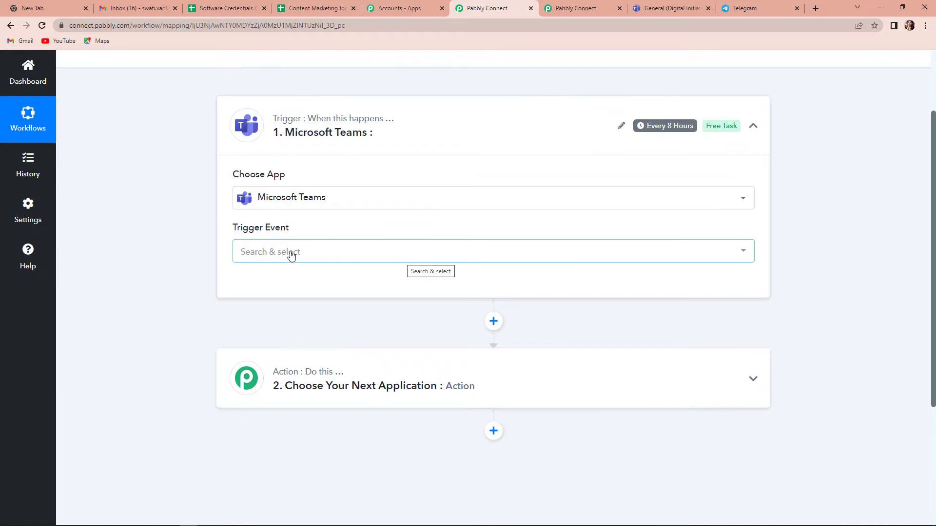
pyautogui.click(274, 256)
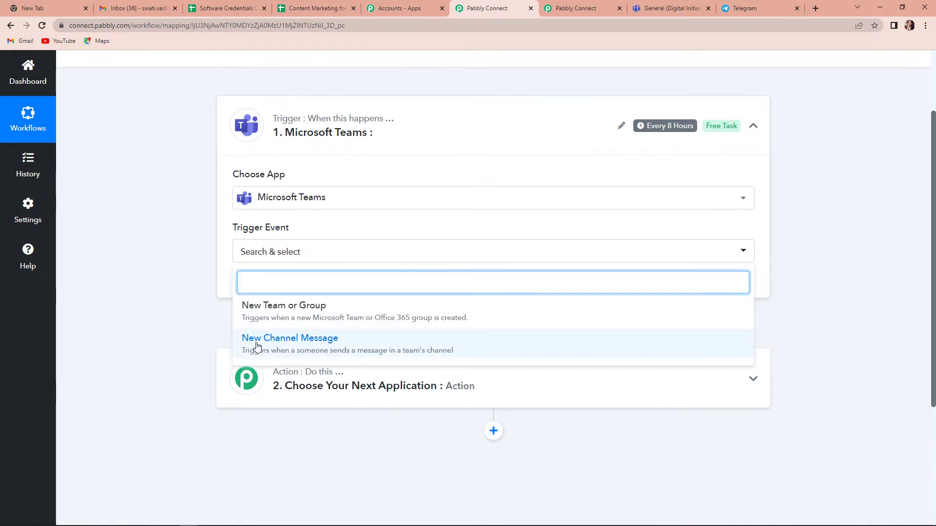
pyautogui.click(325, 343)
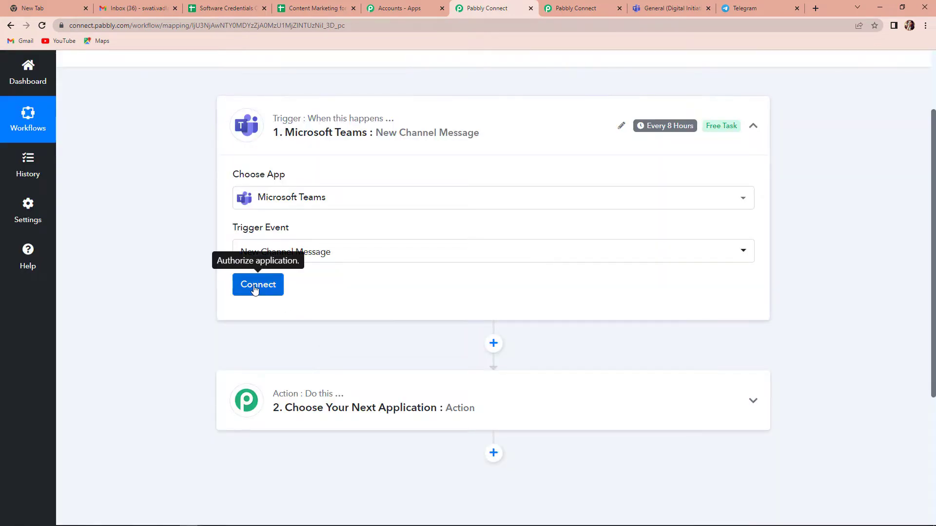
# Step: Add a new Microsoft Teams connection for the trigger and accept the requested Microsoft permissions
pyautogui.click(254, 290)
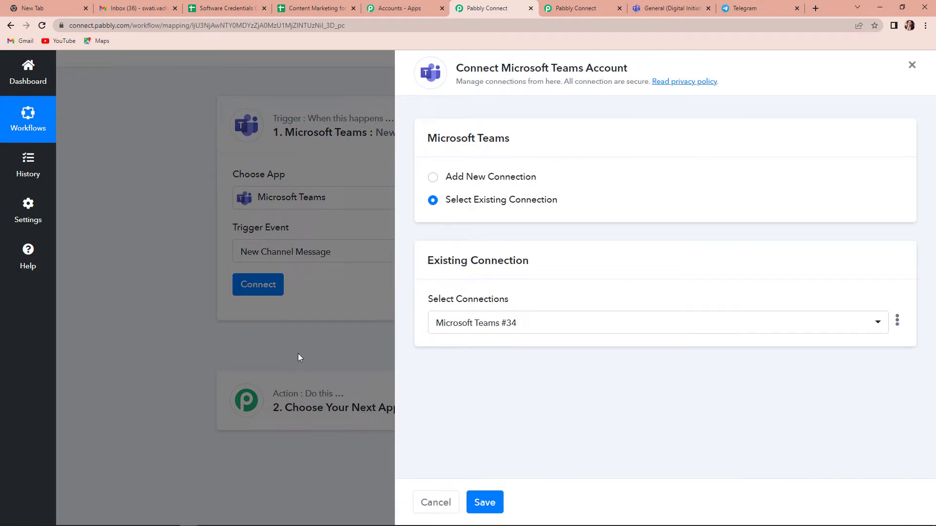
pyautogui.click(433, 177)
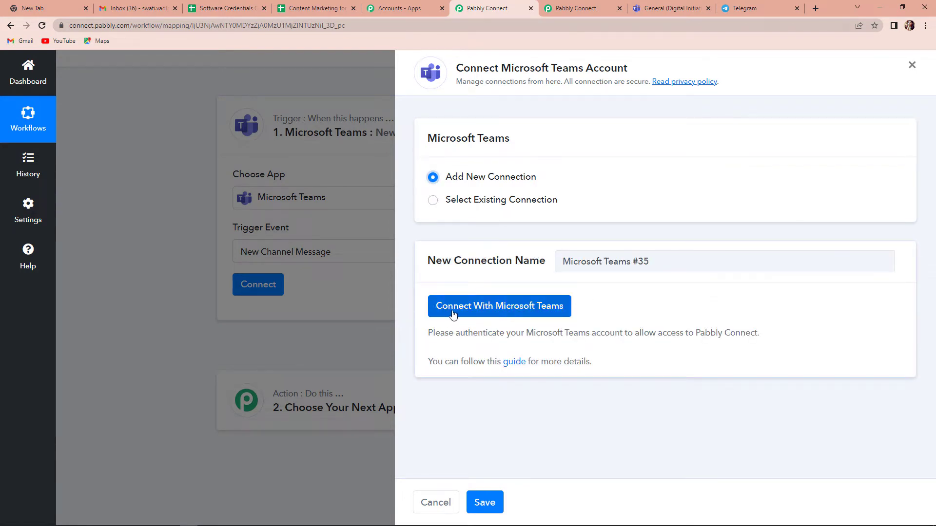
pyautogui.click(488, 315)
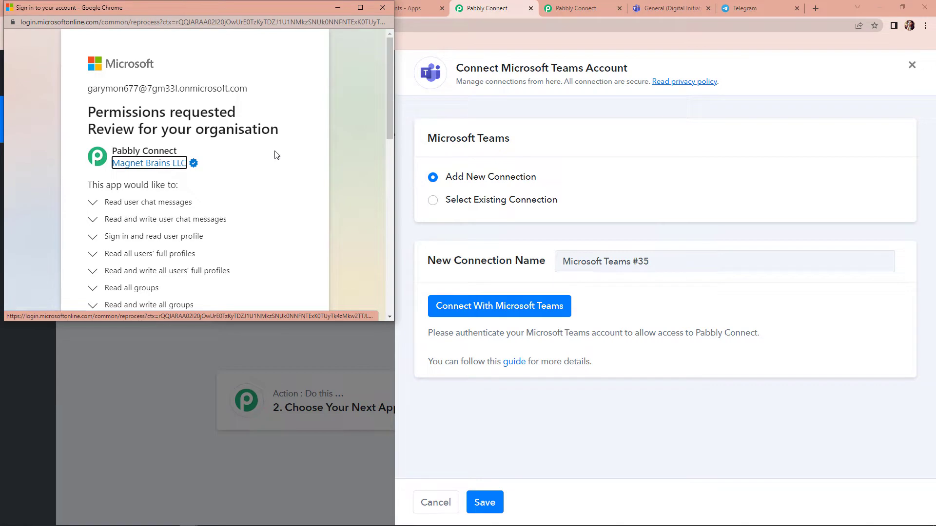
pyautogui.scroll(-10, 276, 155)
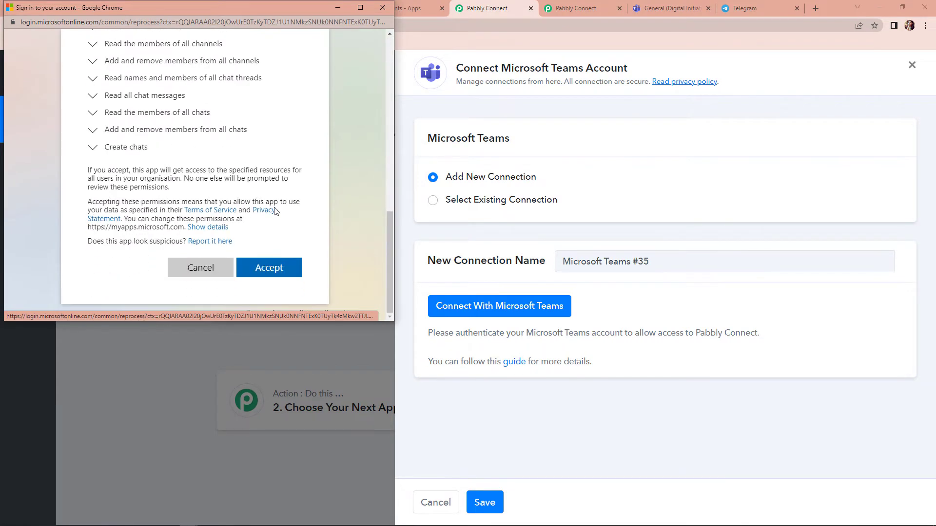
pyautogui.click(269, 268)
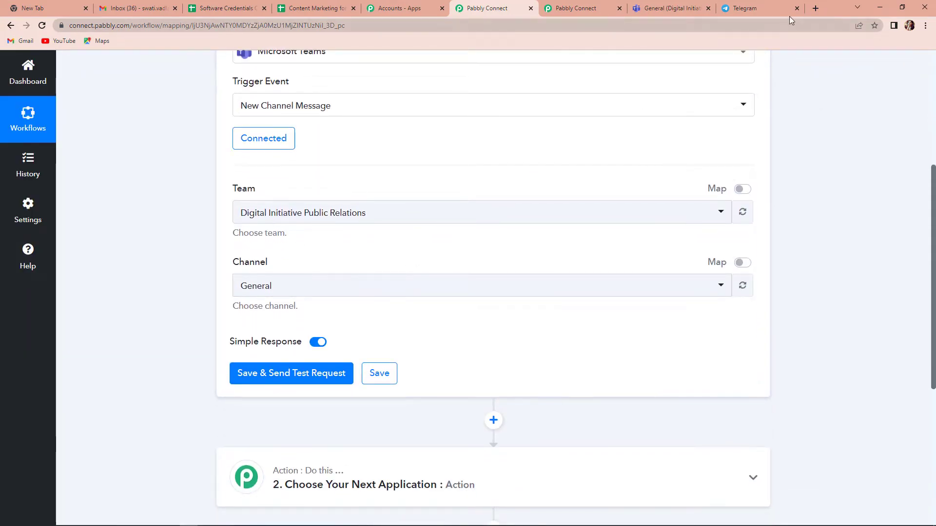
# Step: In Microsoft Teams, post "Hello Team," and, on a new line, "We have a meeting at 3 p.m. on Monday." to the Pabbly Team channel
pyautogui.click(669, 6)
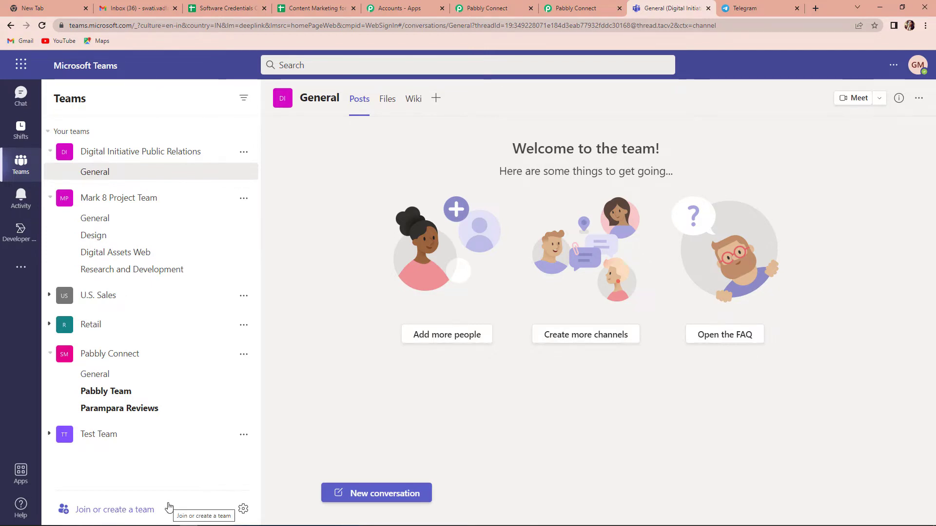
pyautogui.click(97, 377)
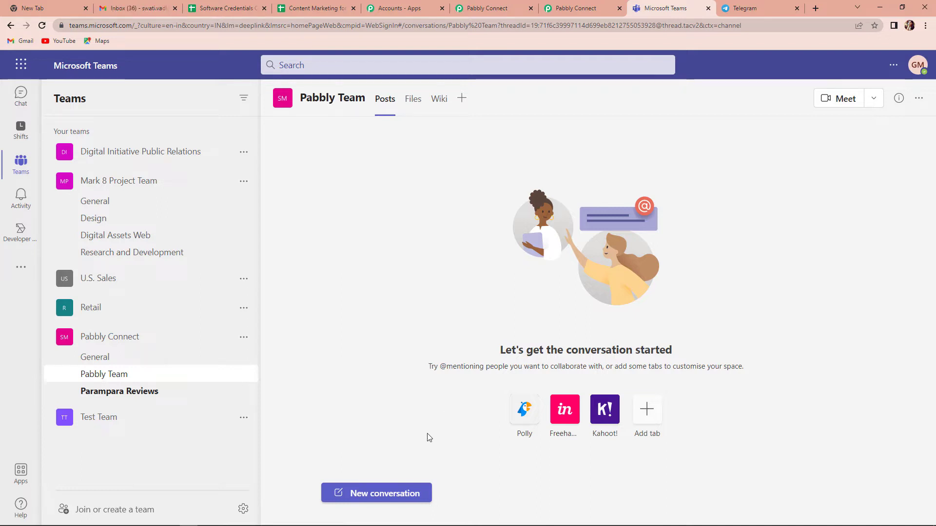
pyautogui.click(367, 493)
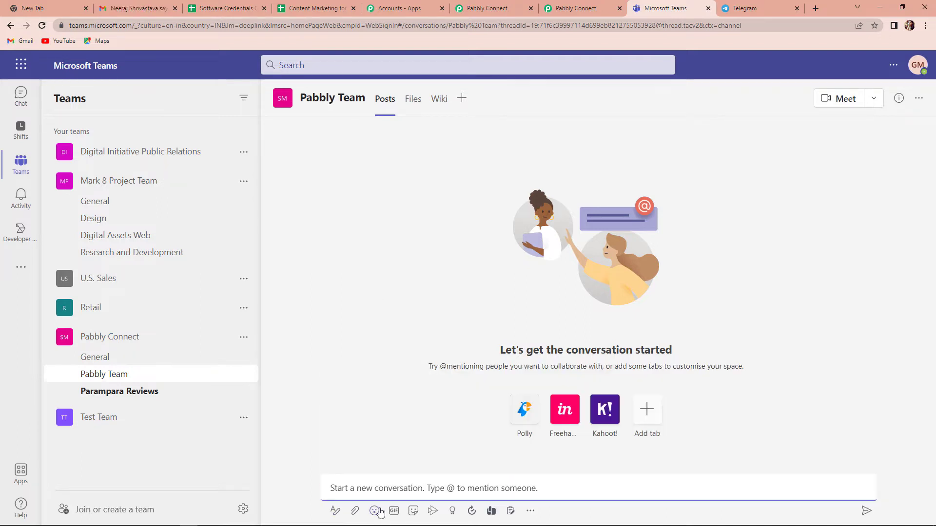
pyautogui.write('Hello T')
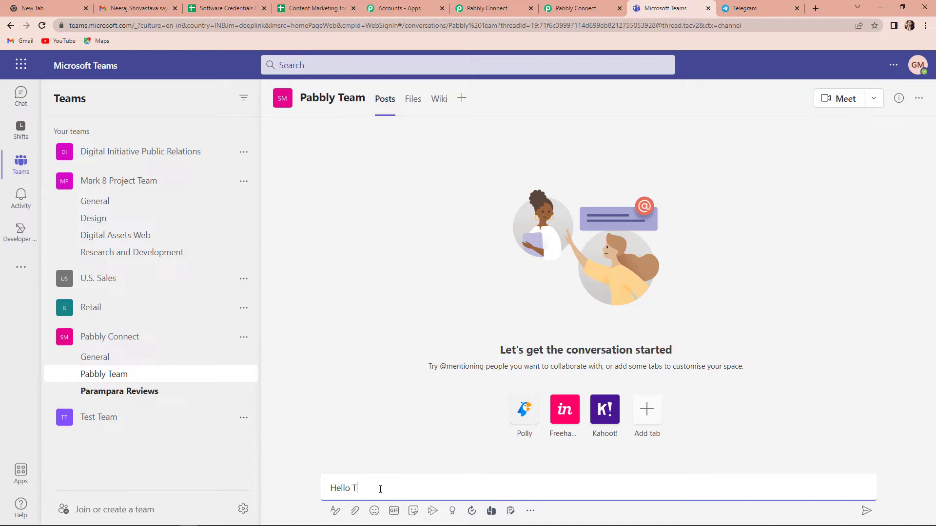
pyautogui.write('eam,')
pyautogui.hotkey('shift', 'Return')
pyautogui.write('We have a')
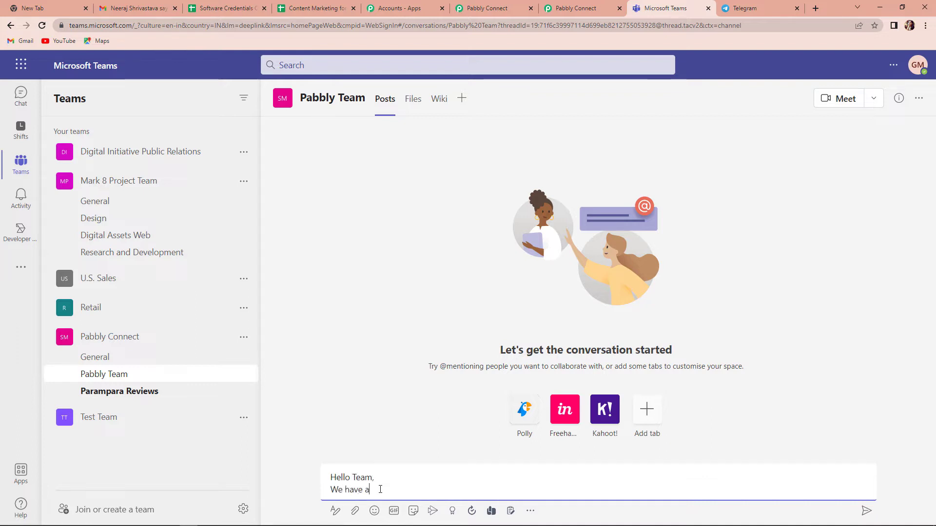
pyautogui.write(' meeting at 3 p.m. on Monda')
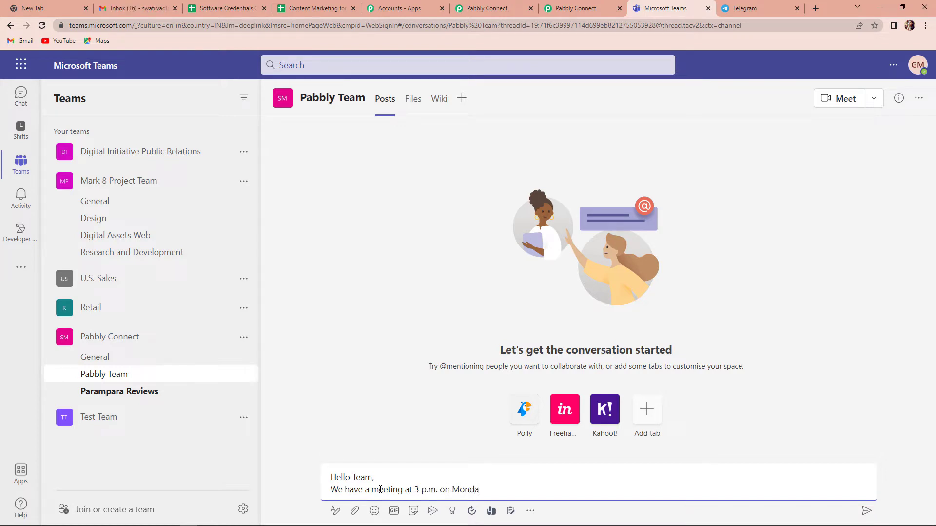
pyautogui.write('y.')
pyautogui.press('Return')
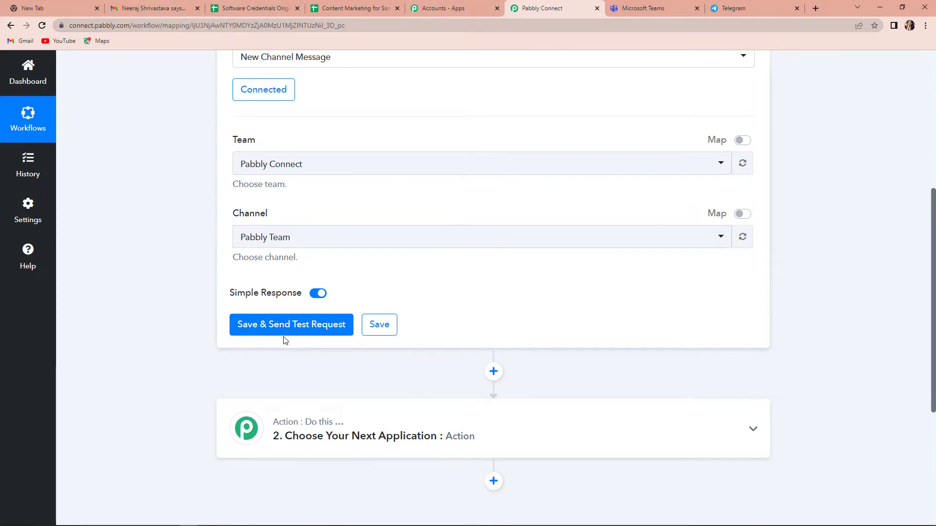
# Step: In Pabbly Connect, save the Pabbly Team channel trigger with a test request and enlarge the response's Body Content value to check the message
pyautogui.click(307, 331)
pyautogui.scroll(-1, 651, 382)
pyautogui.scroll(-4, 864, 383)
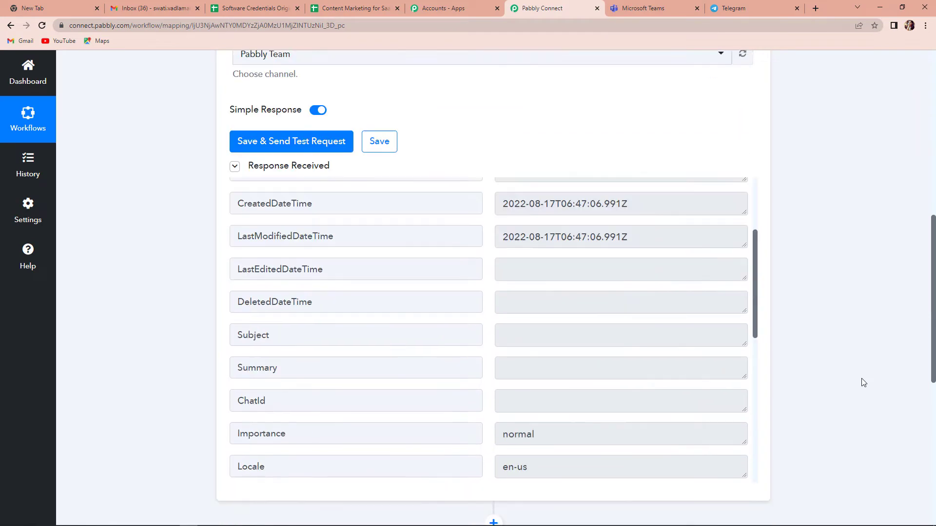
pyautogui.scroll(-5, 557, 313)
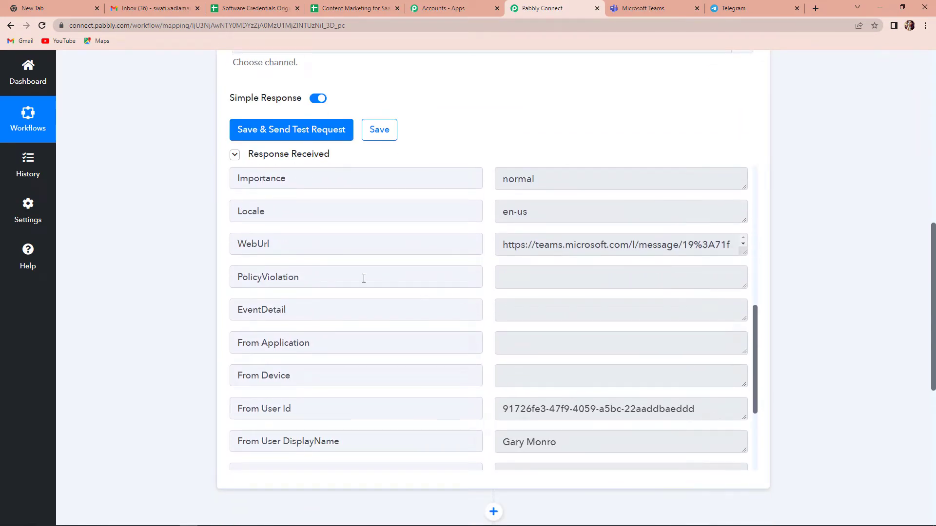
pyautogui.scroll(-3, 560, 343)
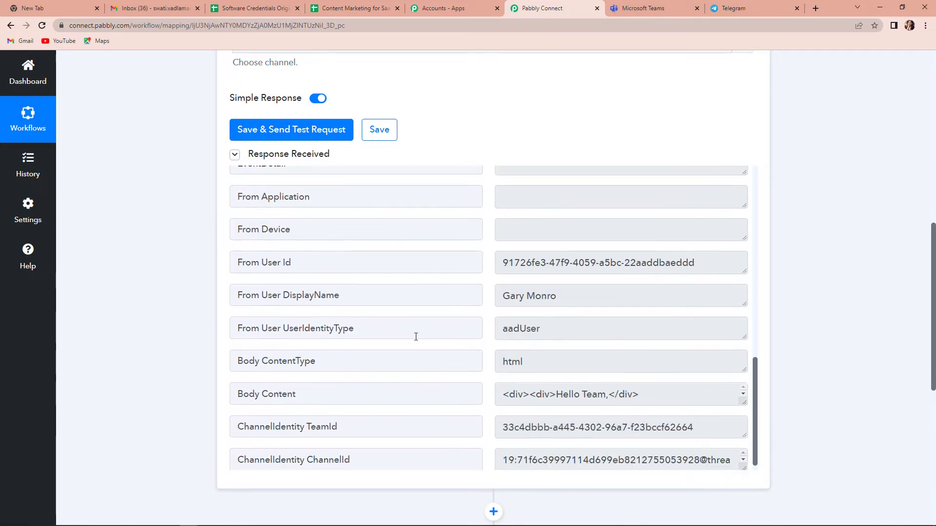
pyautogui.scroll(-1, 507, 336)
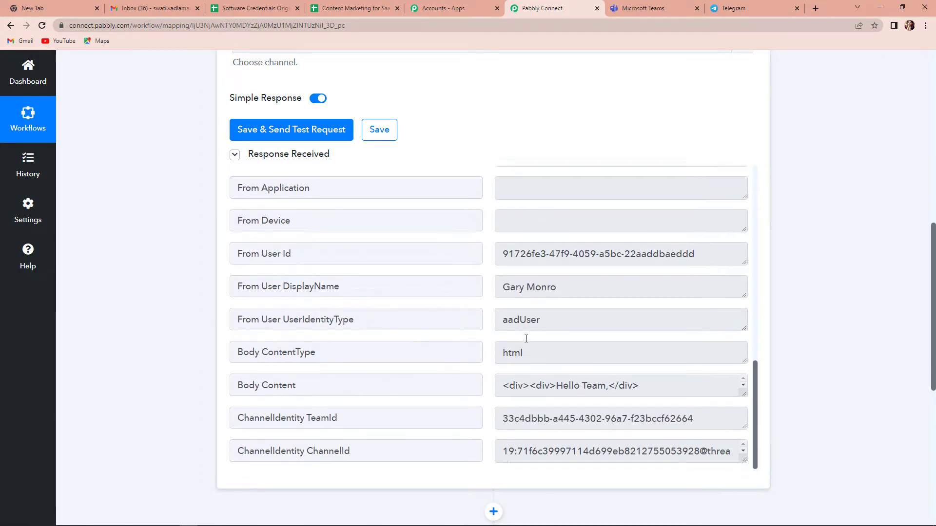
pyautogui.moveTo(238, 384); pyautogui.dragTo(302, 388)
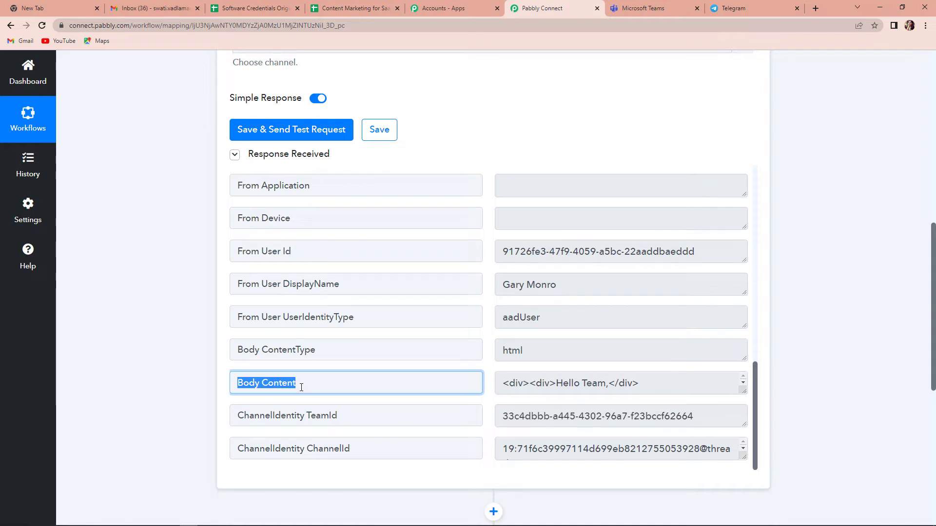
pyautogui.moveTo(743, 391); pyautogui.dragTo(744, 444)
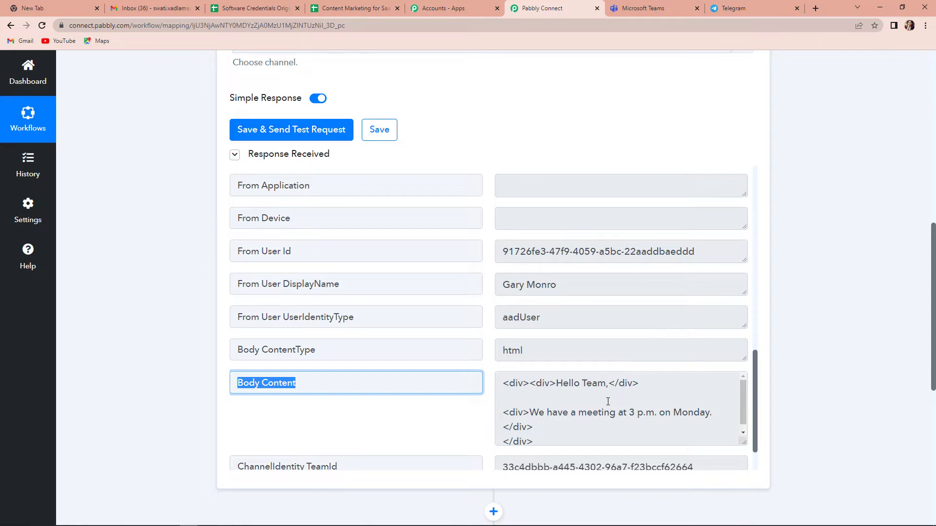
pyautogui.scroll(-6, 858, 365)
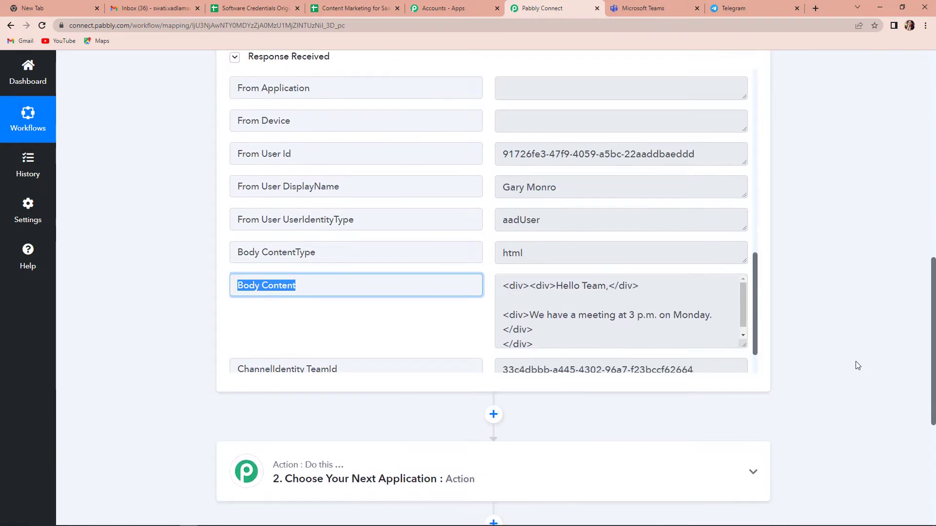
# Step: Add a Text Formatter by Pabbly action after the trigger, using the Text (Basic Formatting) event, and connect it
pyautogui.click(494, 222)
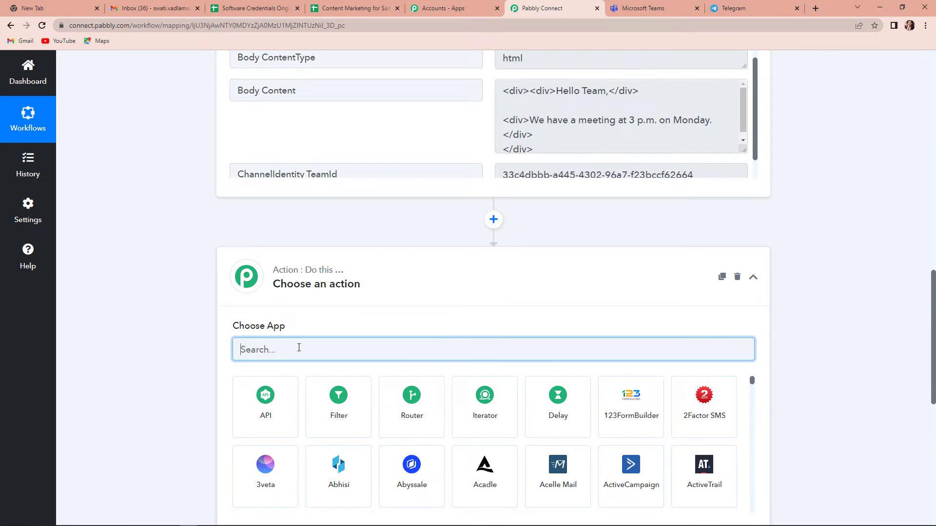
pyautogui.write('texy')
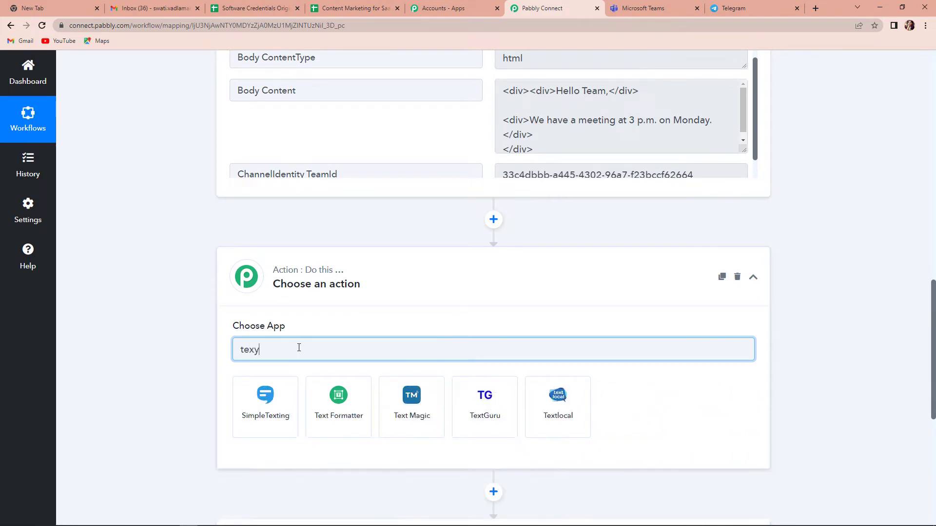
pyautogui.press('BackSpace')
pyautogui.write('t')
pyautogui.click(335, 409)
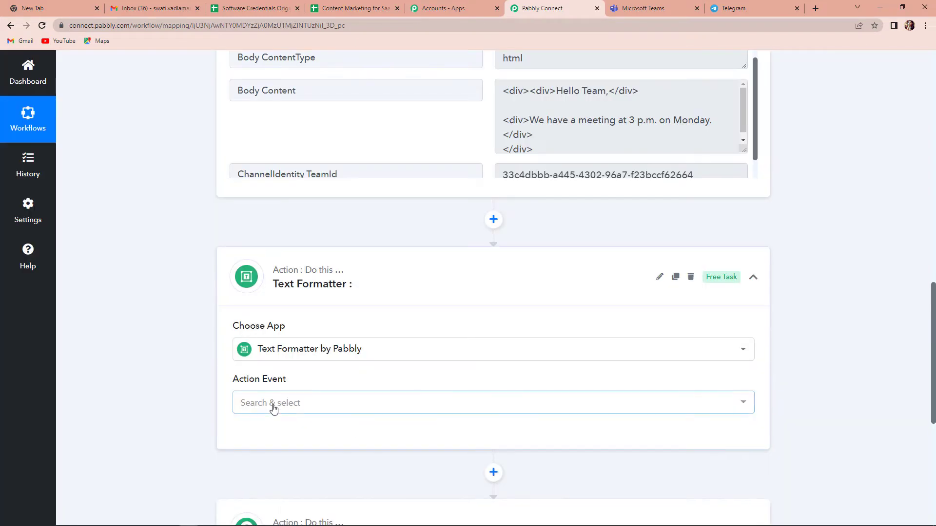
pyautogui.click(273, 408)
pyautogui.click(265, 233)
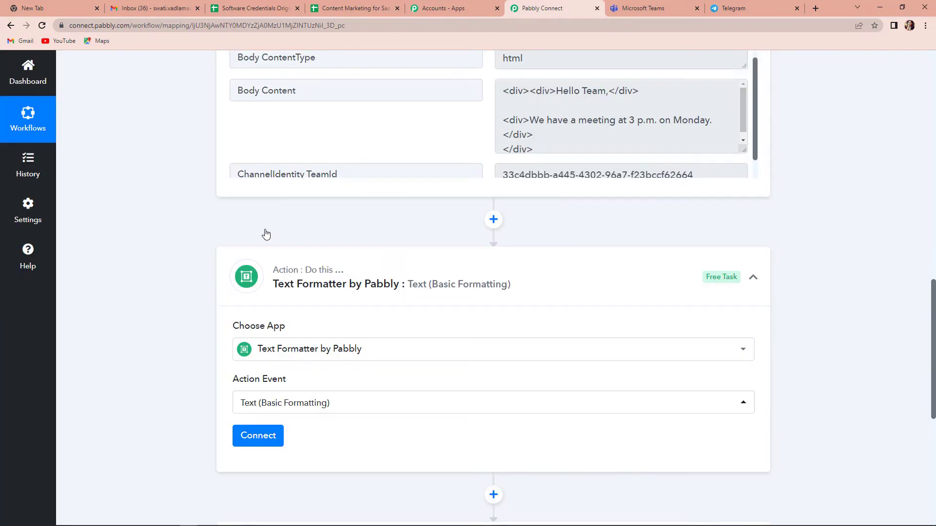
pyautogui.scroll(-1, 268, 418)
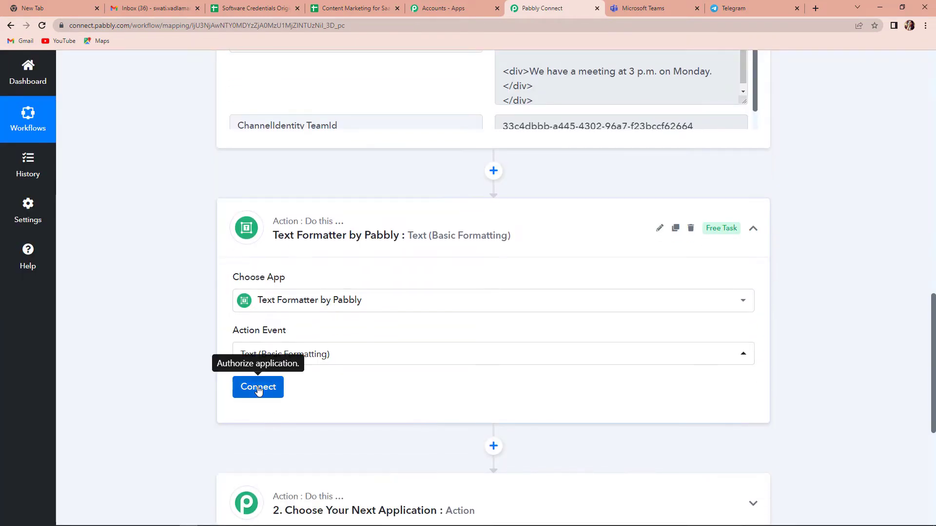
pyautogui.click(258, 388)
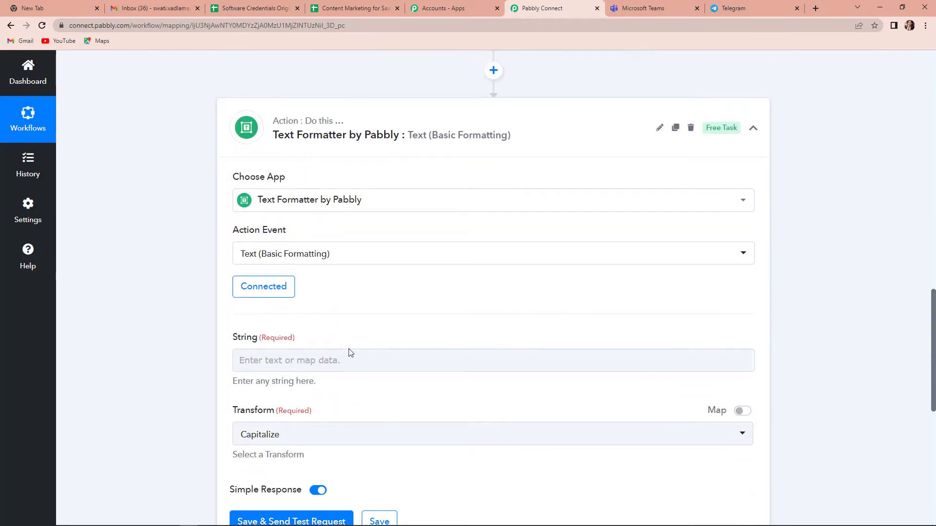
# Step: Map the Body Content value from the Microsoft Teams New Channel Message step into the formatter's String field
pyautogui.scroll(-3, 349, 353)
pyautogui.click(259, 213)
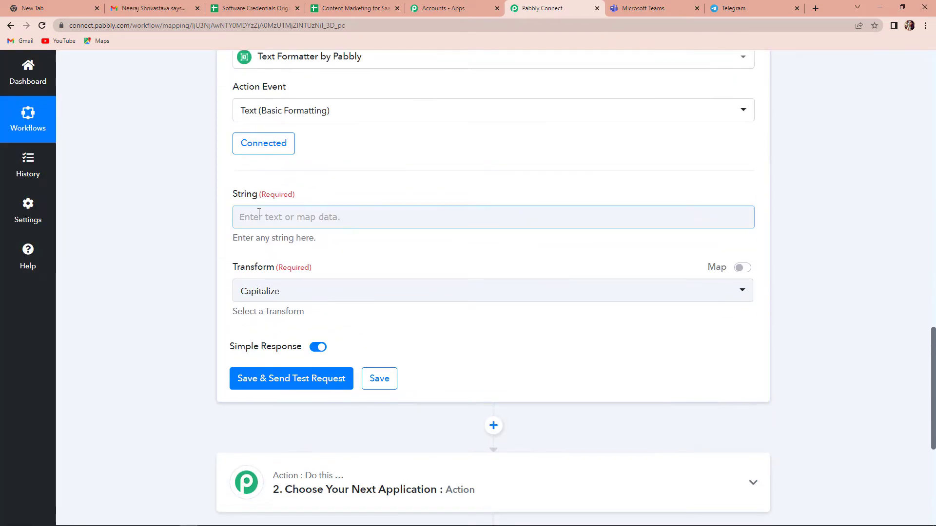
pyautogui.click(259, 217)
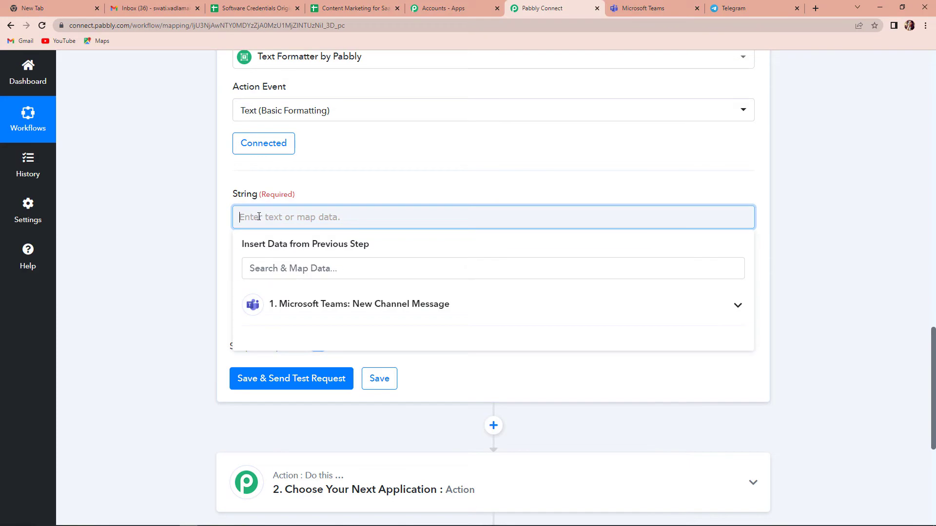
pyautogui.click(294, 305)
pyautogui.scroll(-4, 385, 390)
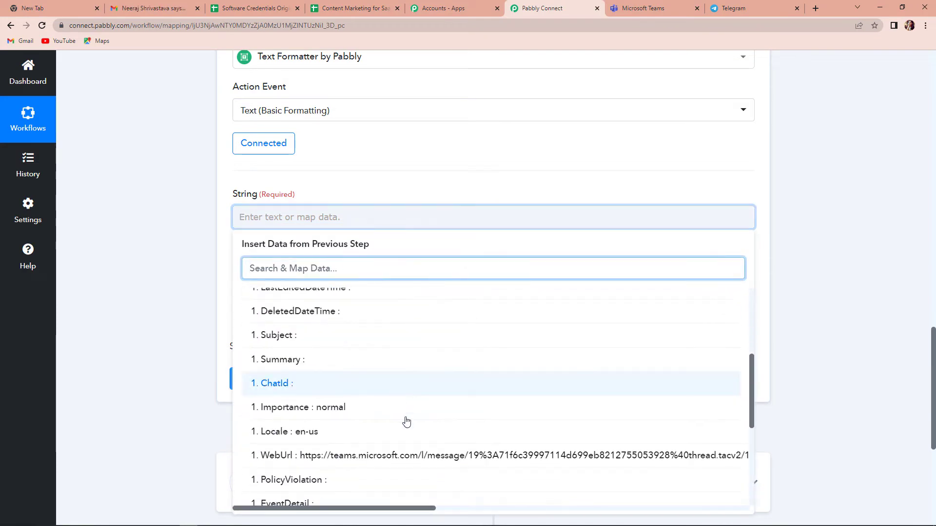
pyautogui.scroll(-4, 463, 453)
pyautogui.click(412, 483)
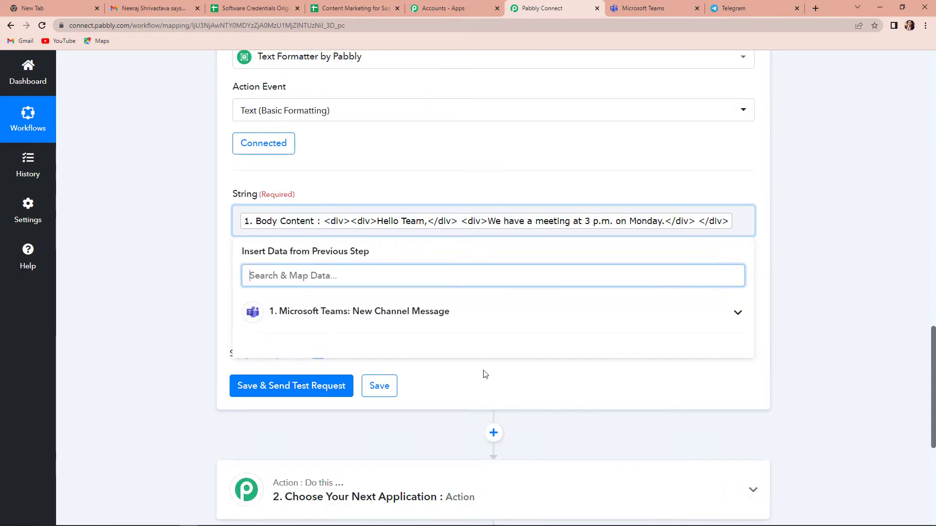
pyautogui.click(125, 274)
# Step: Set the formatter's Transform to Remove HTML Tags, save it with a test request, and enlarge the Result value to check the text
pyautogui.click(293, 300)
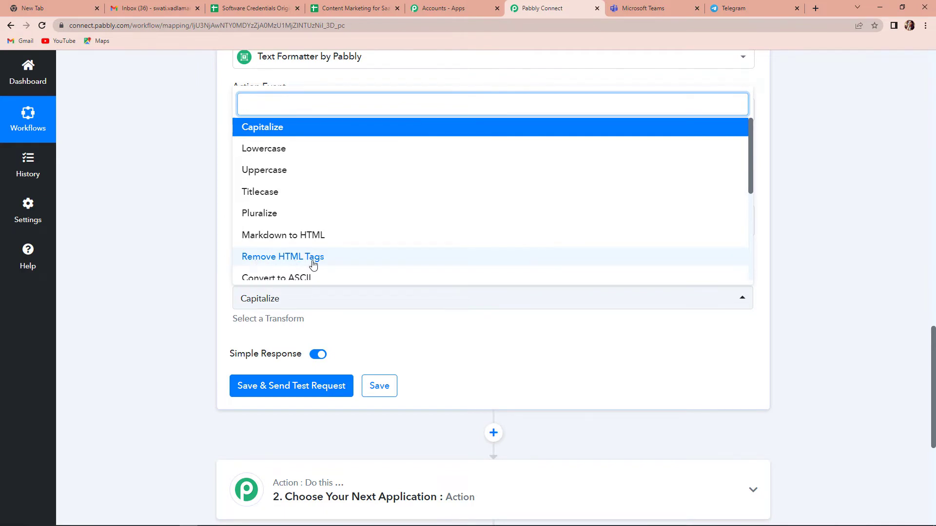
pyautogui.click(297, 263)
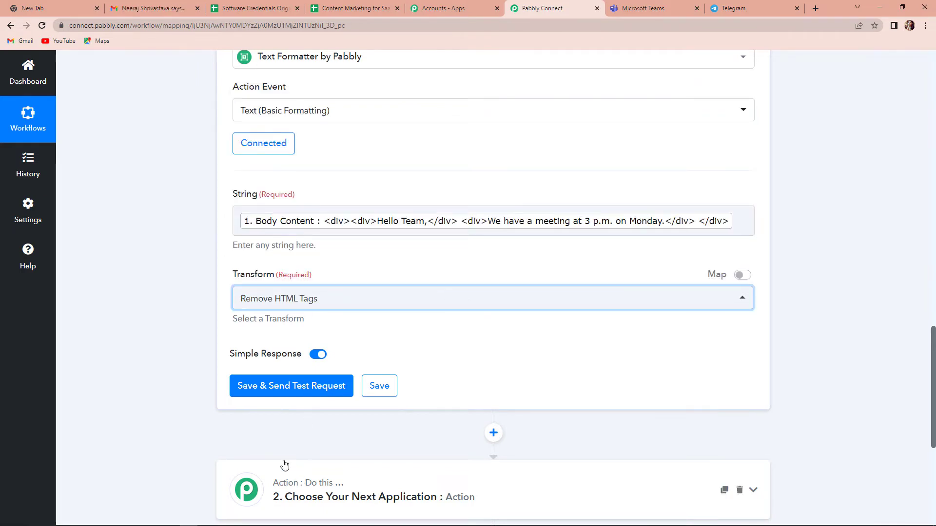
pyautogui.click(277, 387)
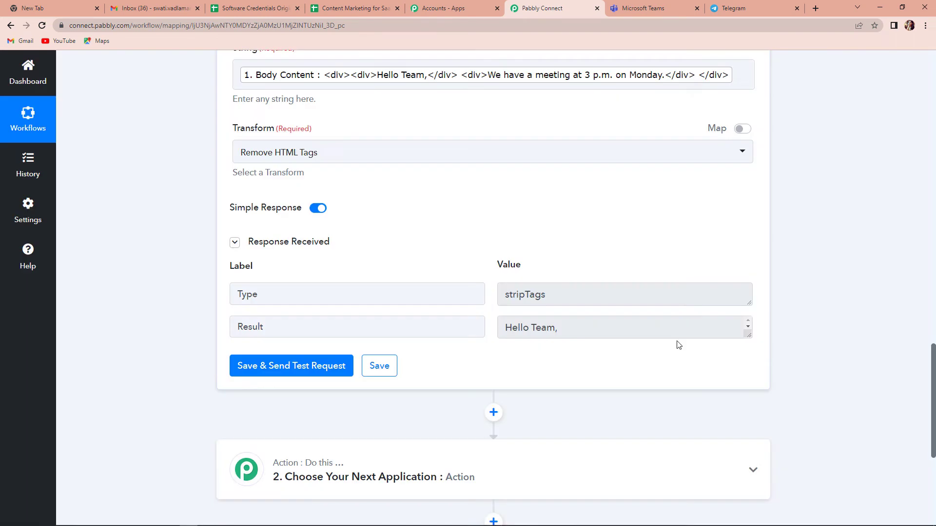
pyautogui.moveTo(745, 335); pyautogui.dragTo(743, 375)
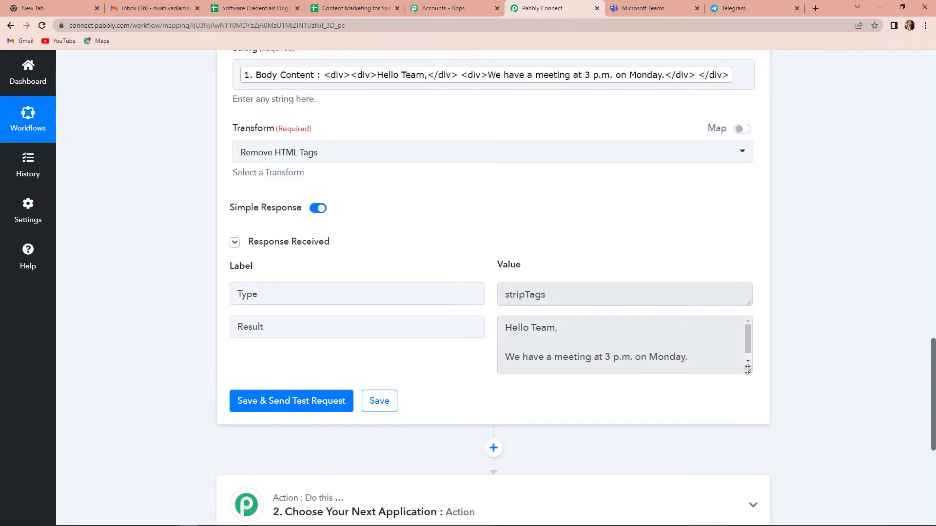
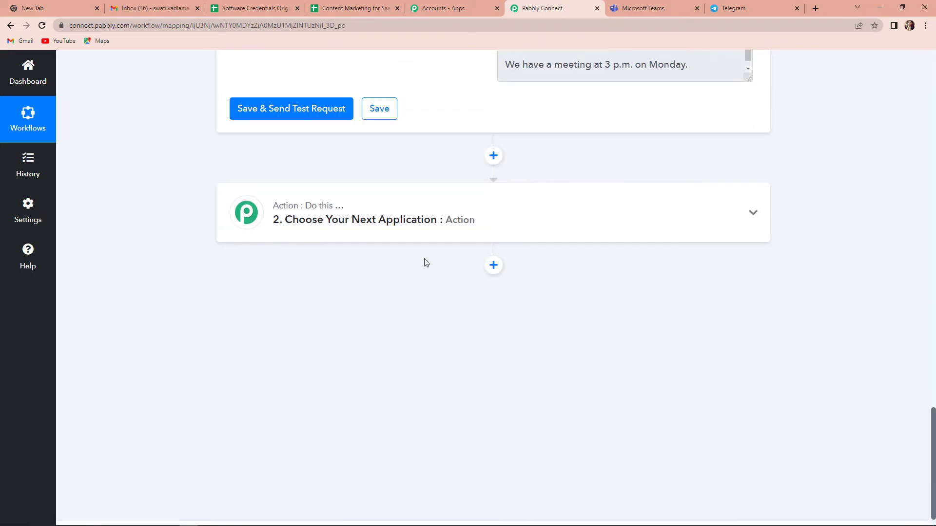
# Step: Set the next action to Telegram Bot with the Send a Text Message or a Reply (HTML) event and begin adding a new connection
pyautogui.click(291, 239)
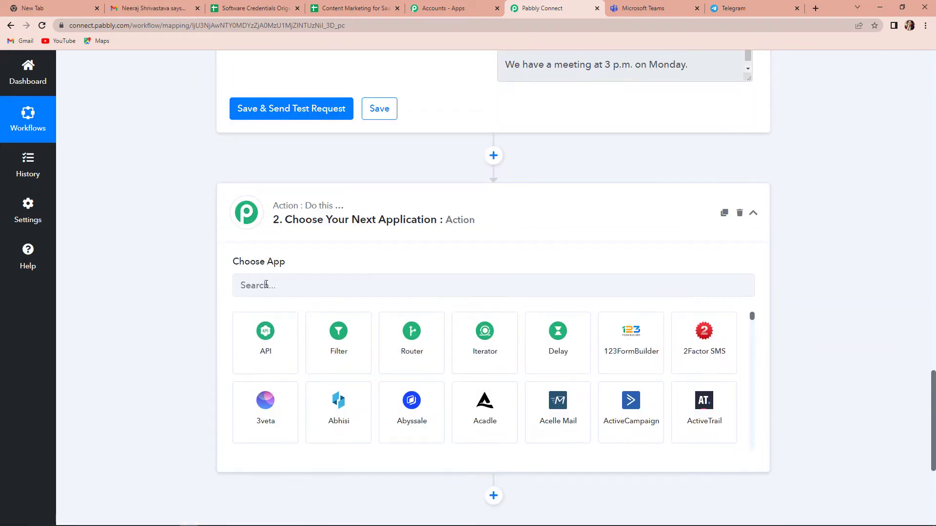
pyautogui.click(266, 285)
pyautogui.write('Telegram')
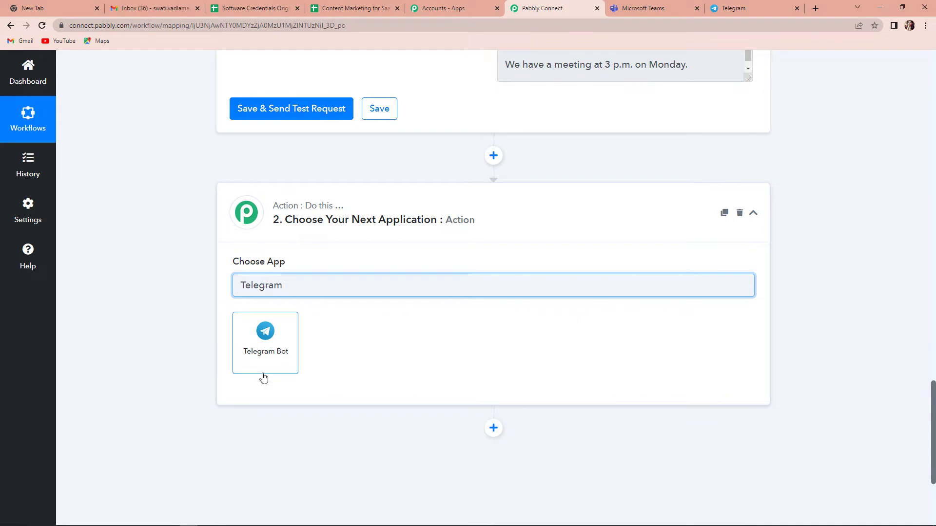
pyautogui.click(266, 355)
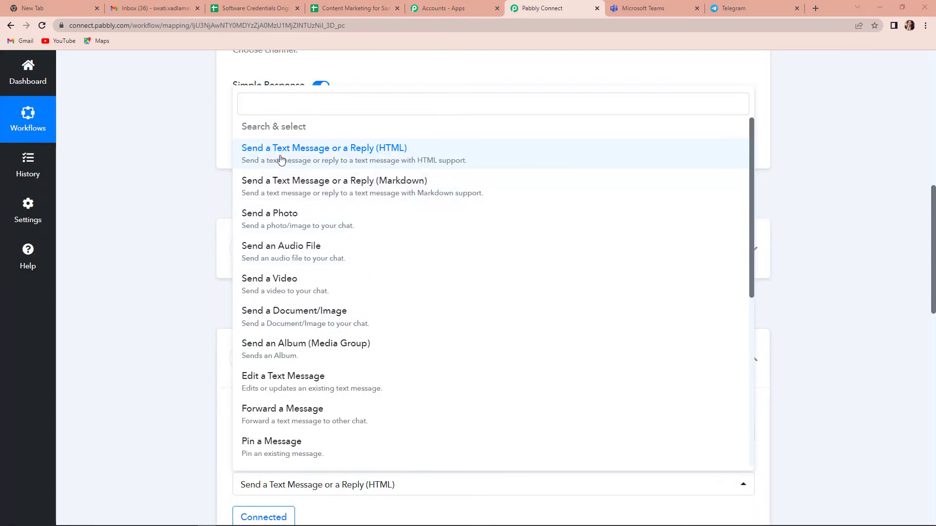
pyautogui.click(382, 156)
pyautogui.click(263, 459)
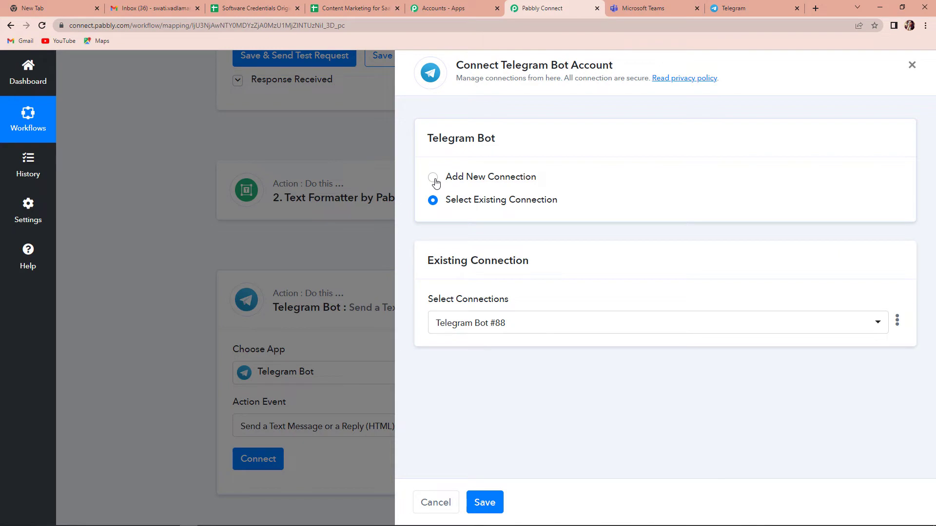
pyautogui.click(433, 177)
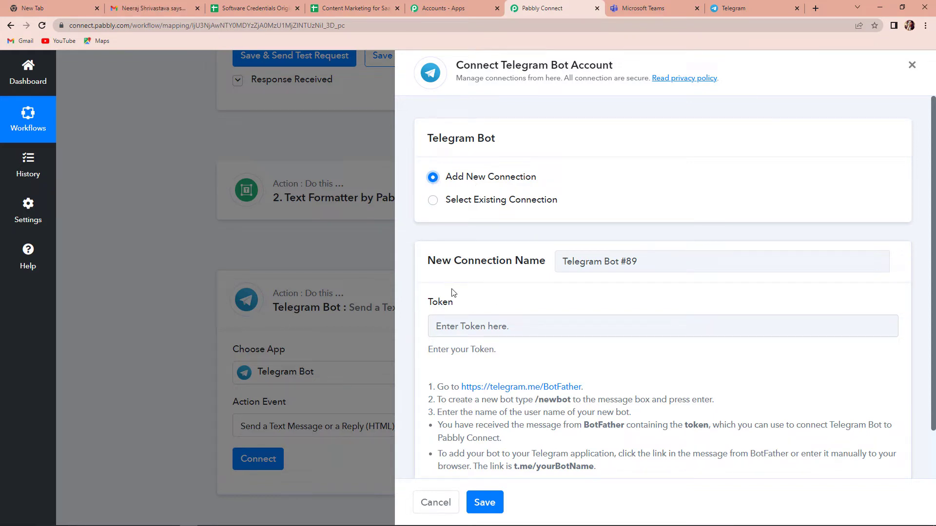
pyautogui.scroll(-2, 547, 287)
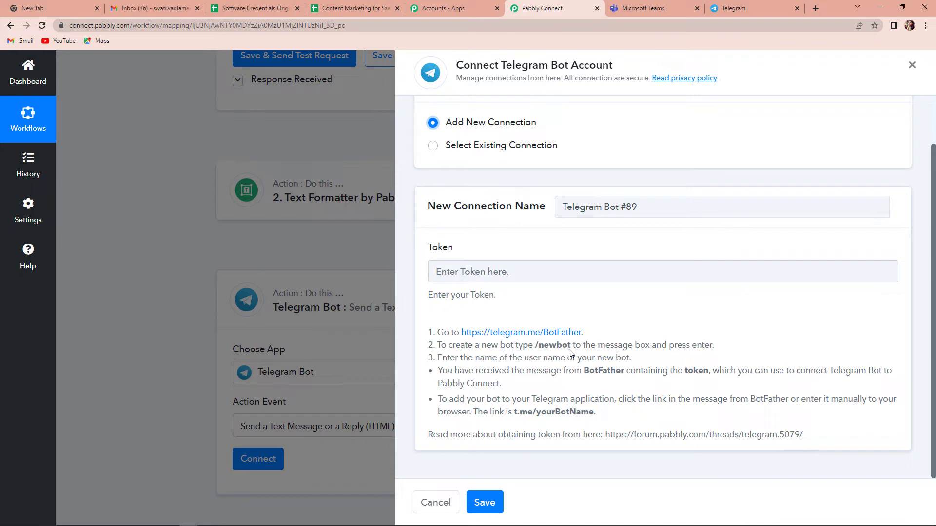
# Step: Switch to Telegram, find the BotFather bot and start a chat with it
pyautogui.click(741, 9)
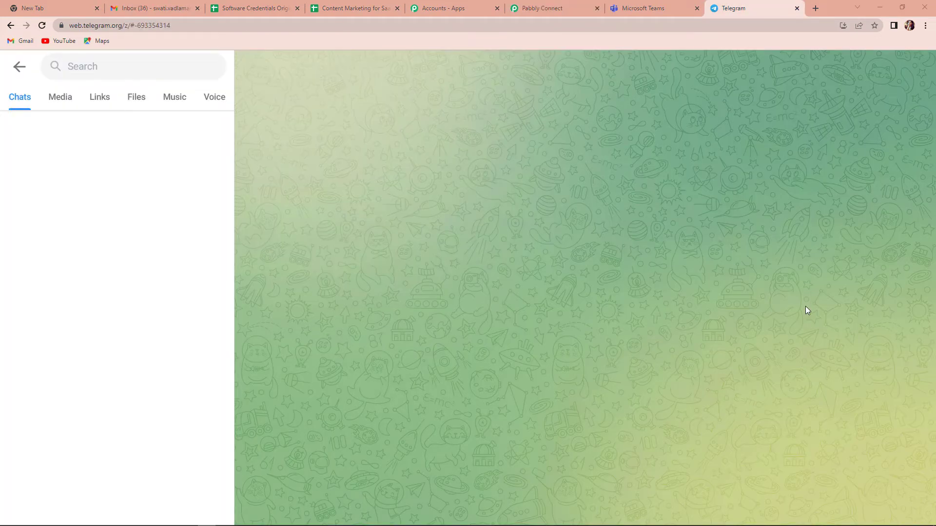
pyautogui.click(137, 58)
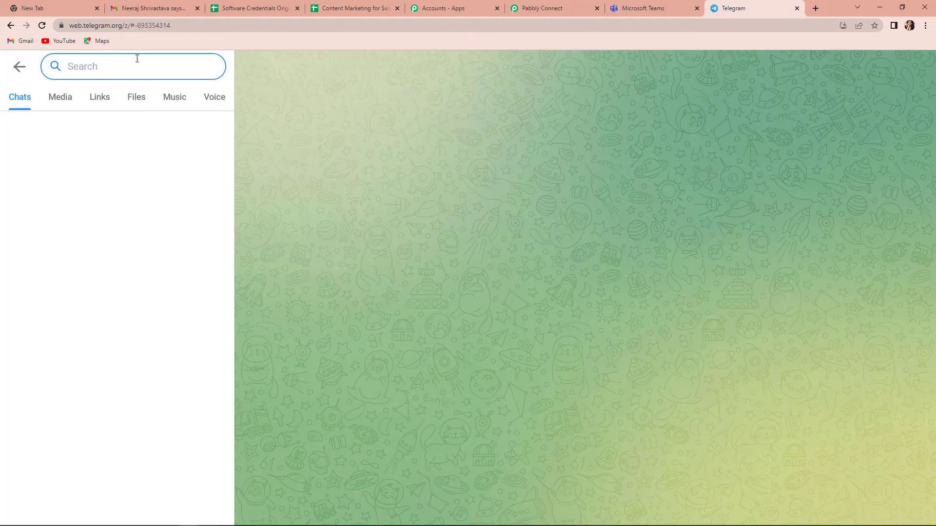
pyautogui.write('test')
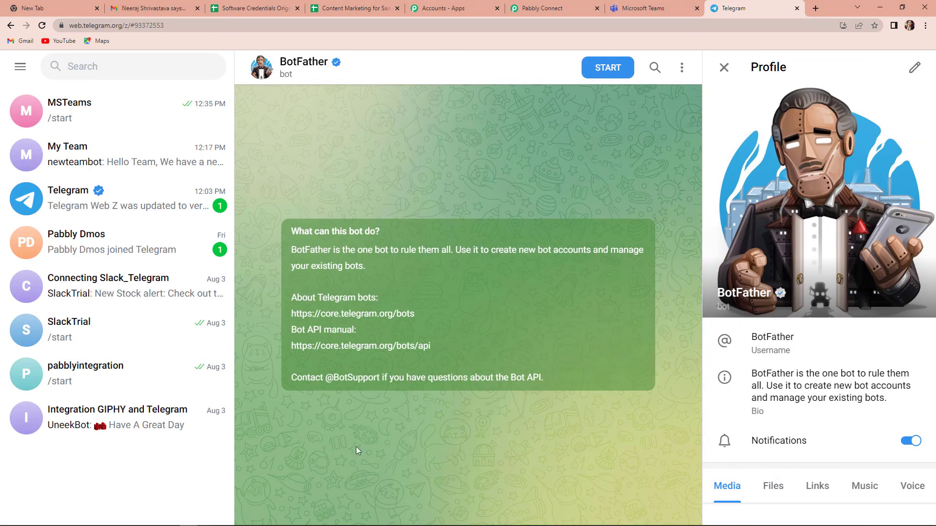
pyautogui.click(608, 68)
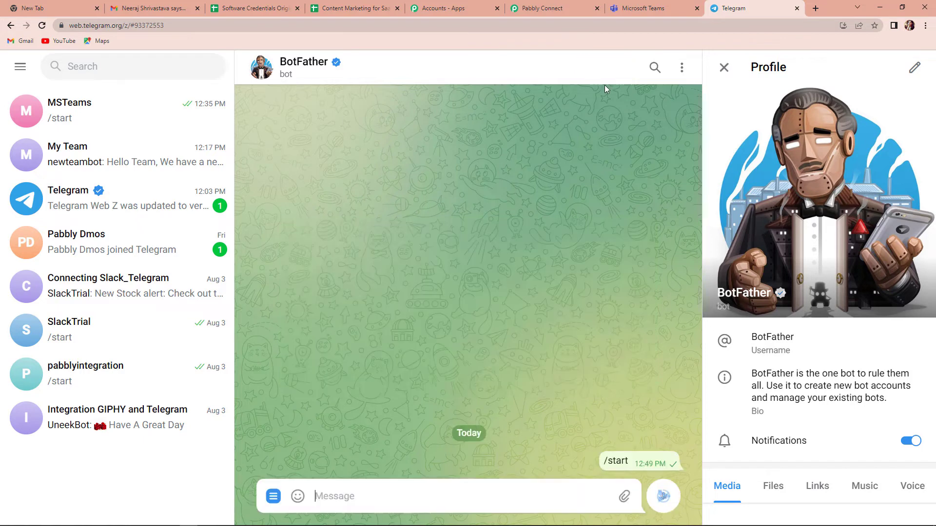
# Step: Create a bot by sending BotFather /newbot, the name MSTeamsNew and the username MSTEamsNew_bot
pyautogui.click(344, 500)
pyautogui.write('/')
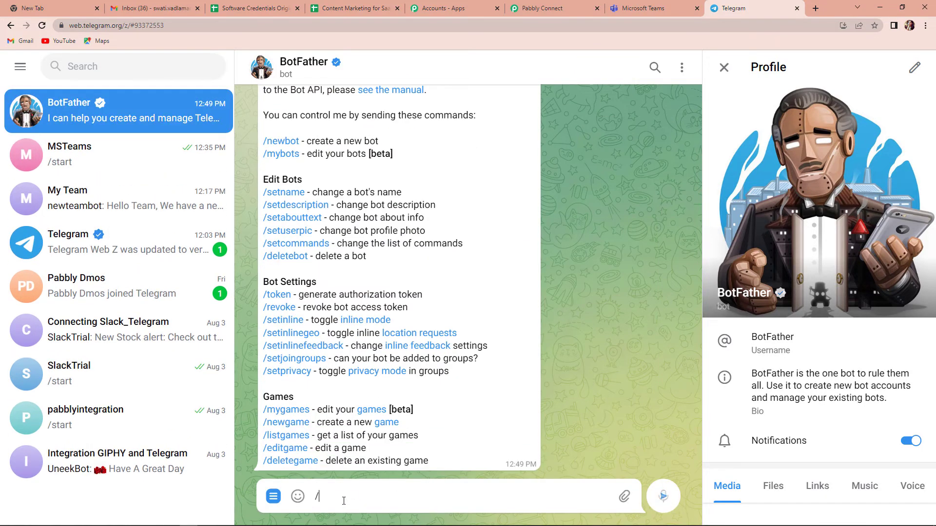
pyautogui.write('newbot')
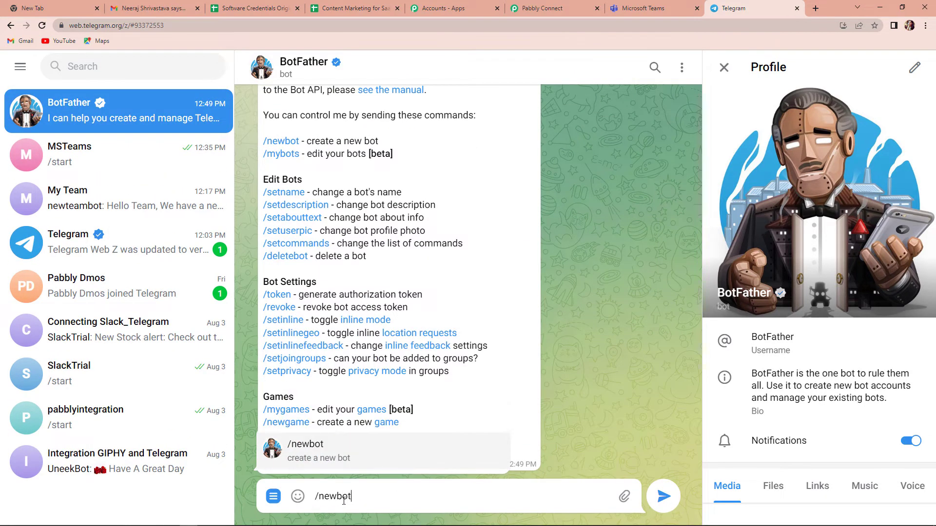
pyautogui.press('Return')
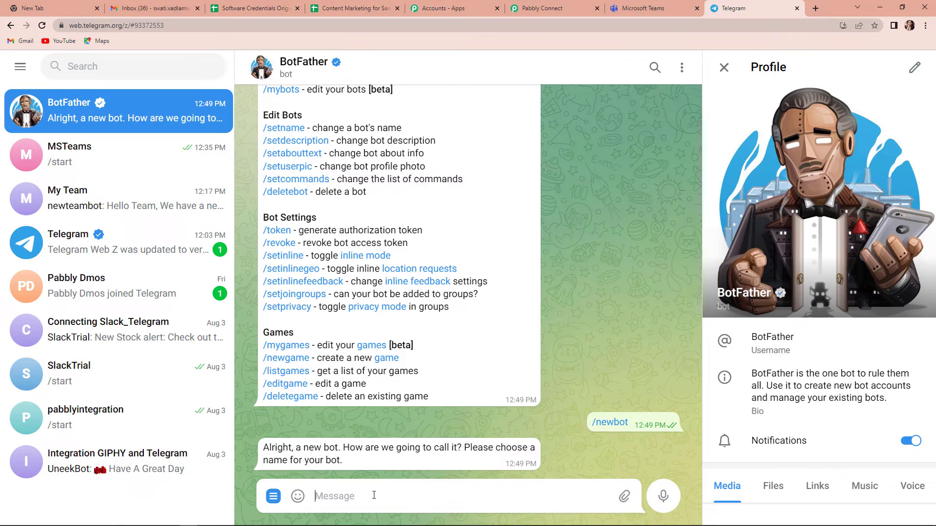
pyautogui.write('MSTeamsNew')
pyautogui.press('Return')
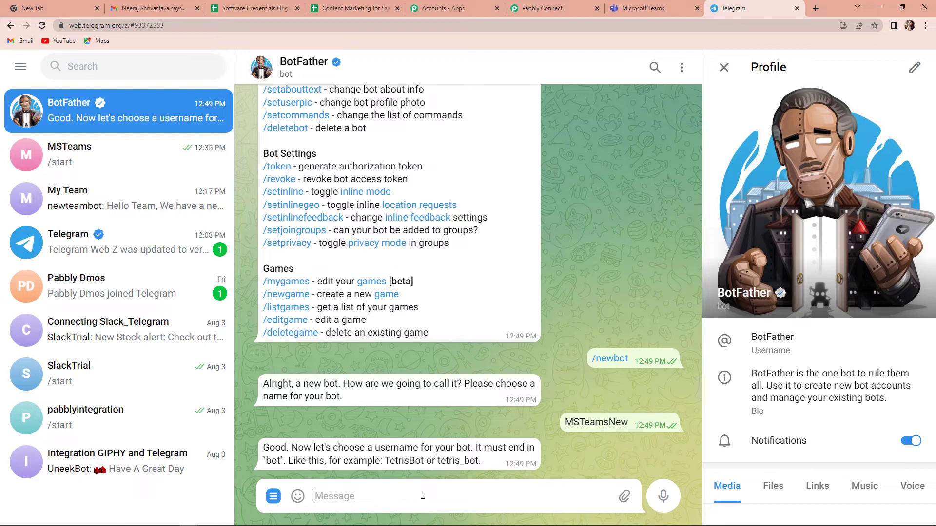
pyautogui.write('MS')
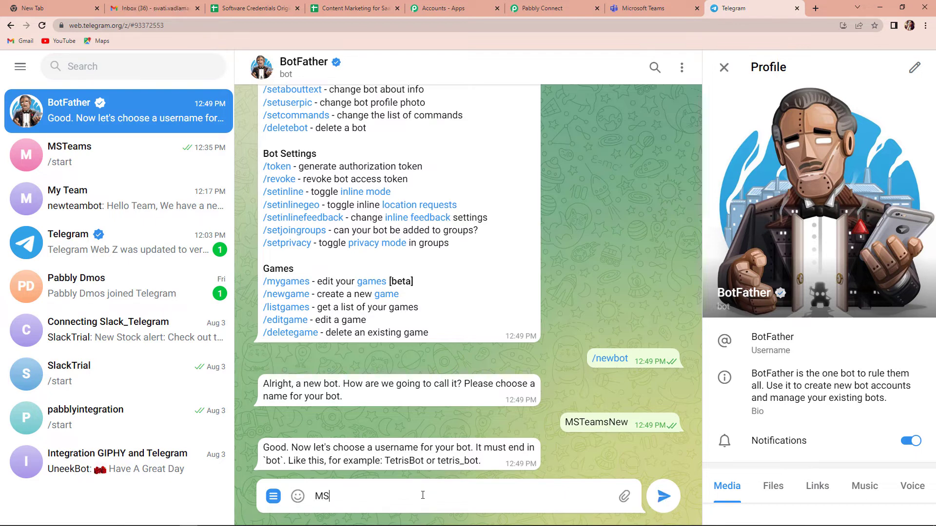
pyautogui.write('TEamsNew_bot')
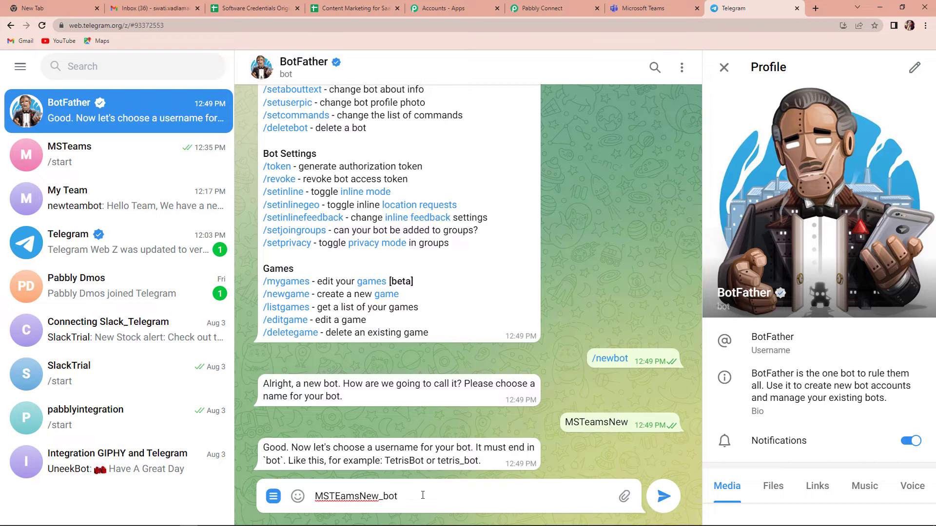
pyautogui.press('Return')
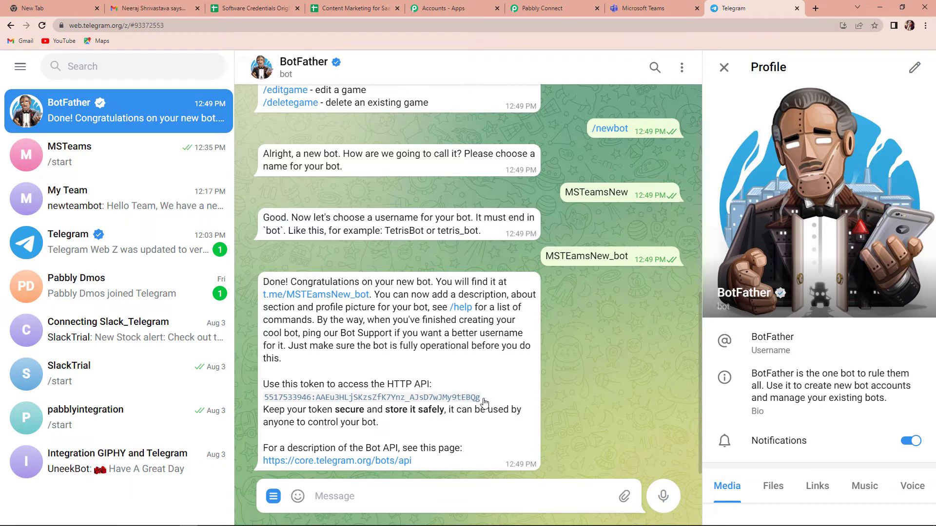
# Step: Copy the new bot's API token from BotFather, paste it into the Token field of the Pabbly Connect Telegram connection and save
pyautogui.moveTo(490, 399); pyautogui.dragTo(262, 400)
pyautogui.hotkey('ctrl', 'c')
pyautogui.click(541, 8)
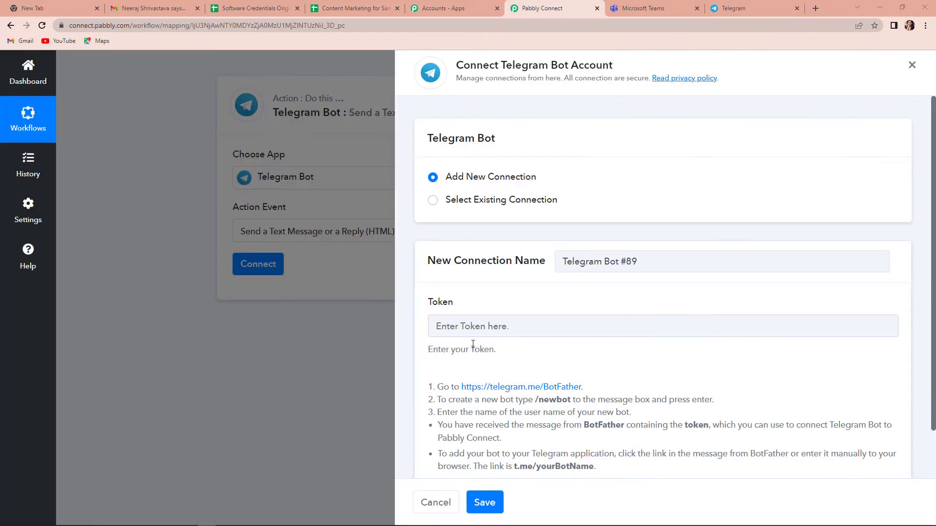
pyautogui.click(471, 326)
pyautogui.hotkey('ctrl', 'v')
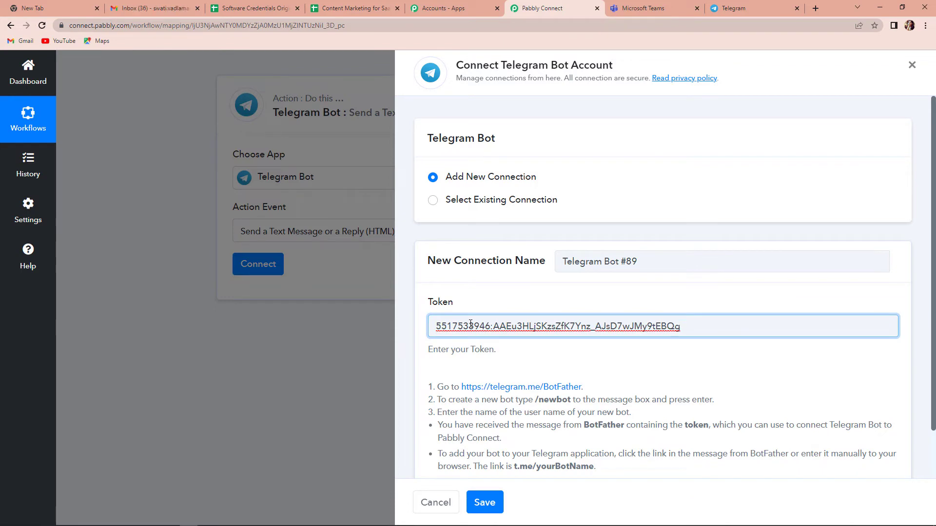
pyautogui.click(484, 502)
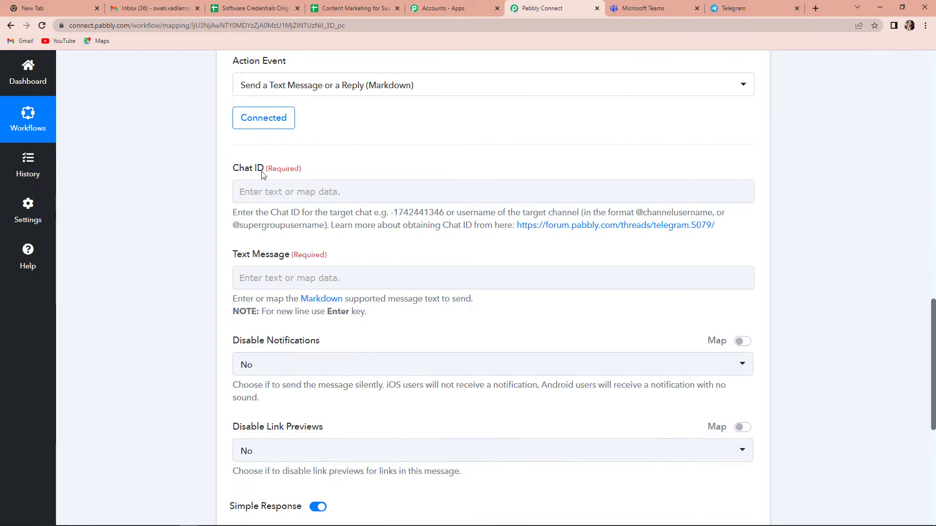
# Step: Switch to Telegram, start a new group and select two contacts as members
pyautogui.click(751, 8)
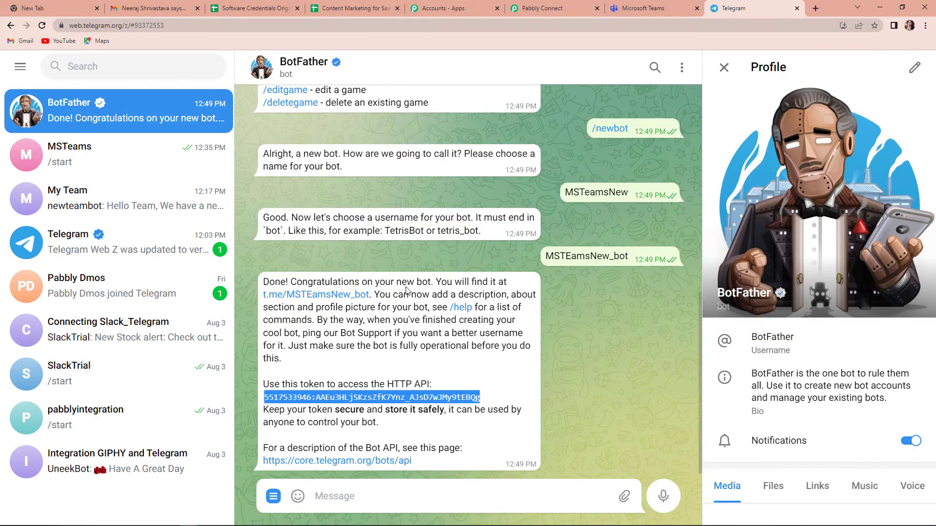
pyautogui.click(206, 502)
pyautogui.click(209, 492)
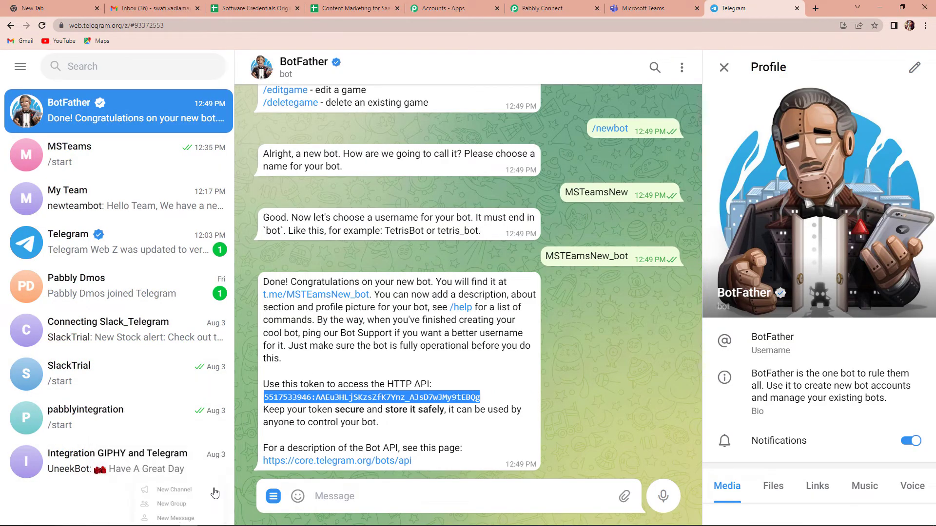
pyautogui.click(198, 491)
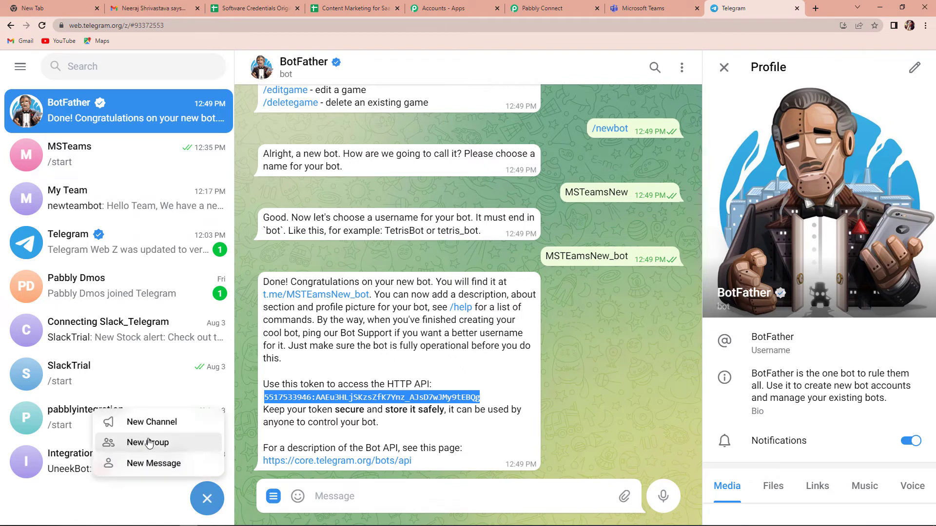
pyautogui.click(146, 443)
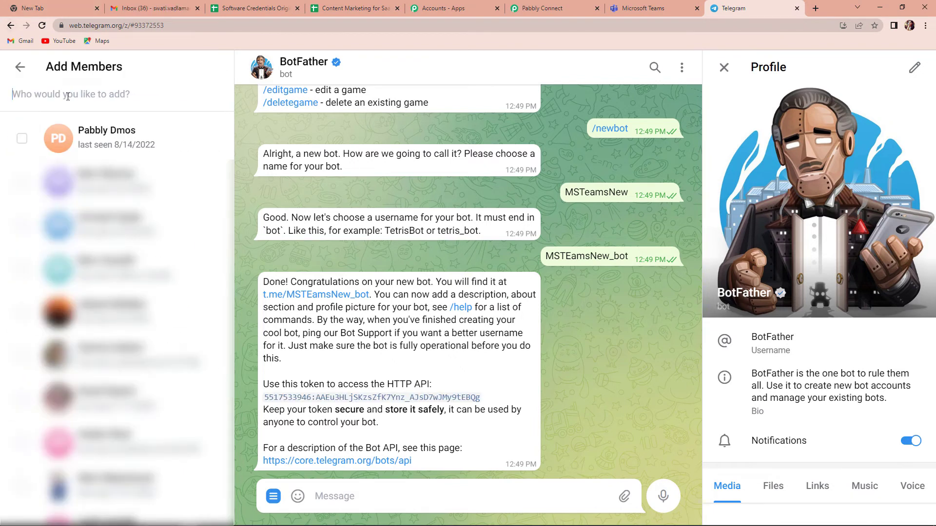
pyautogui.click(98, 138)
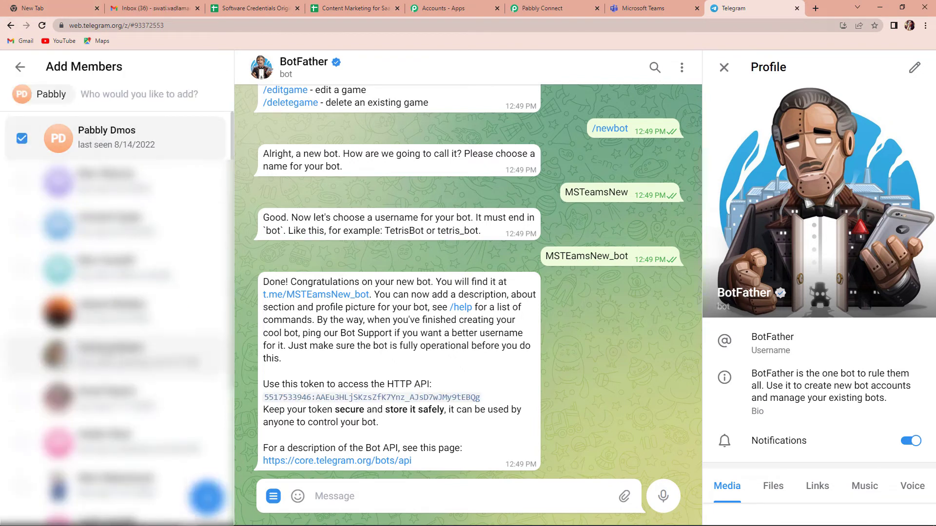
pyautogui.scroll(-2, 117, 292)
pyautogui.scroll(-3, 117, 293)
pyautogui.click(97, 322)
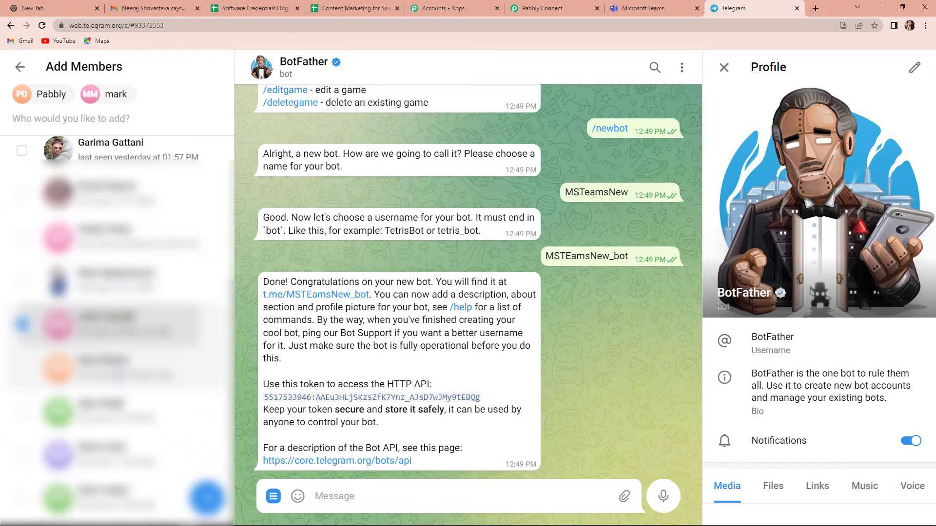
pyautogui.scroll(5, 117, 293)
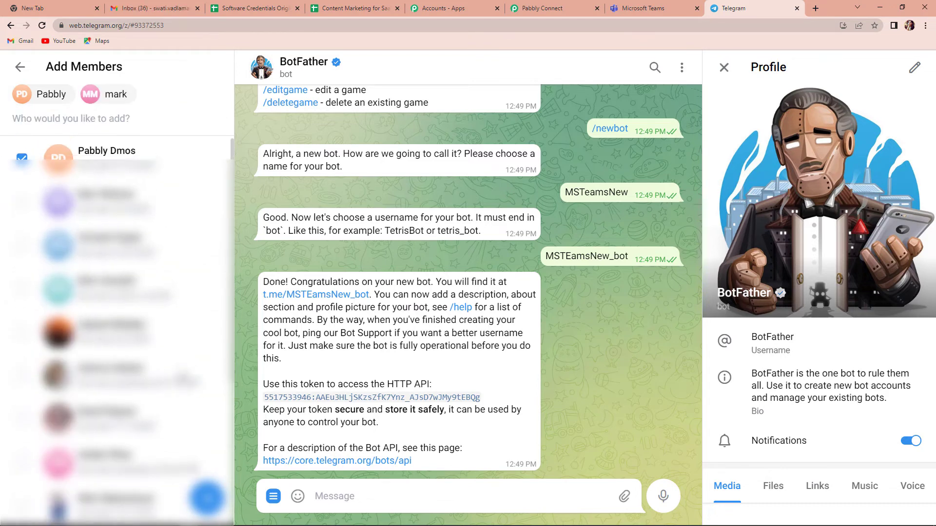
# Step: Find the MSTeamsNew bot, add it to the new group's members and proceed to the group details
pyautogui.click(89, 120)
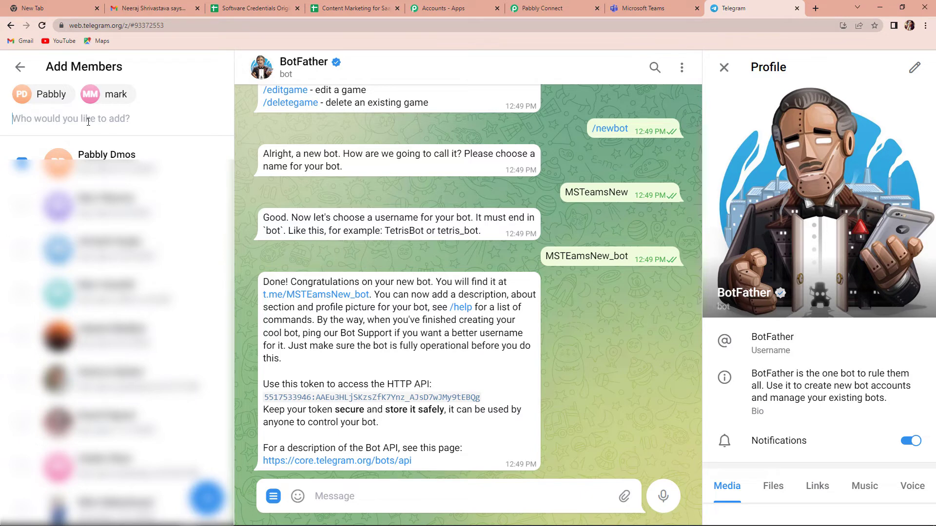
pyautogui.write('MSTeamsNew')
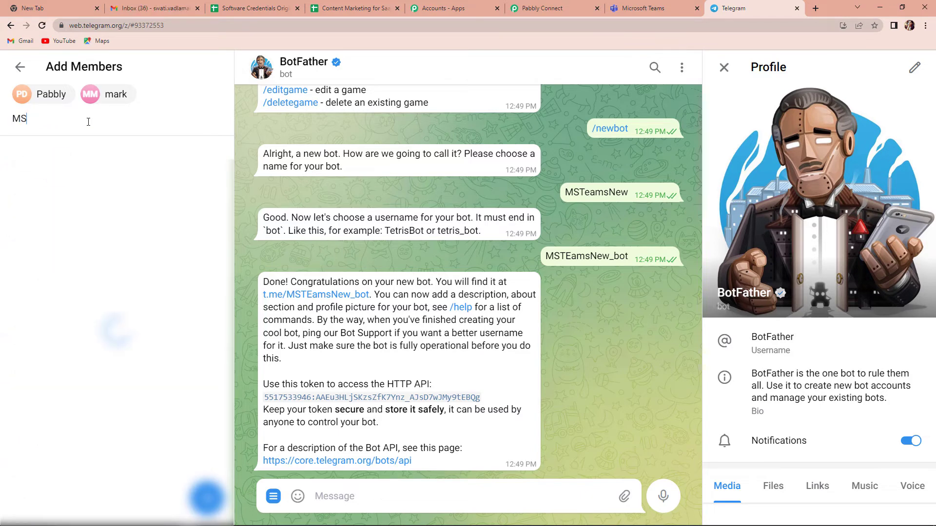
pyautogui.click(110, 156)
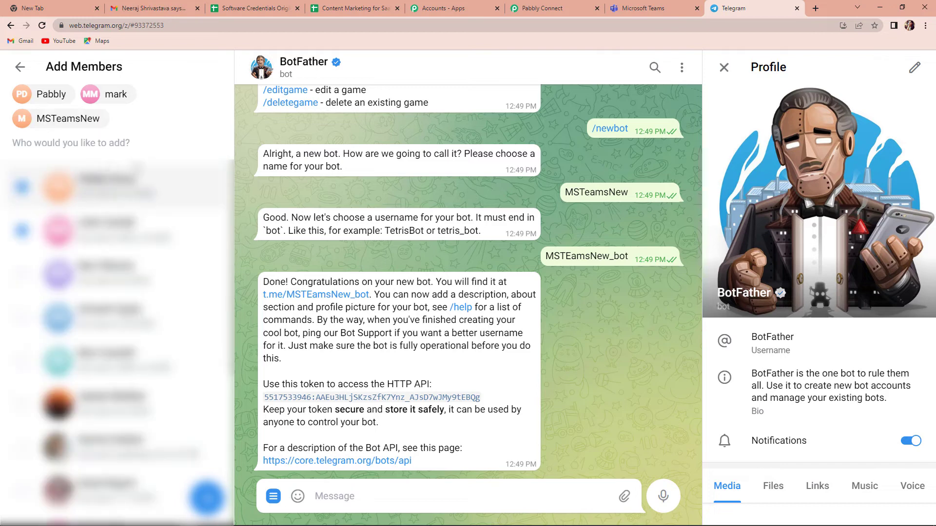
pyautogui.click(208, 505)
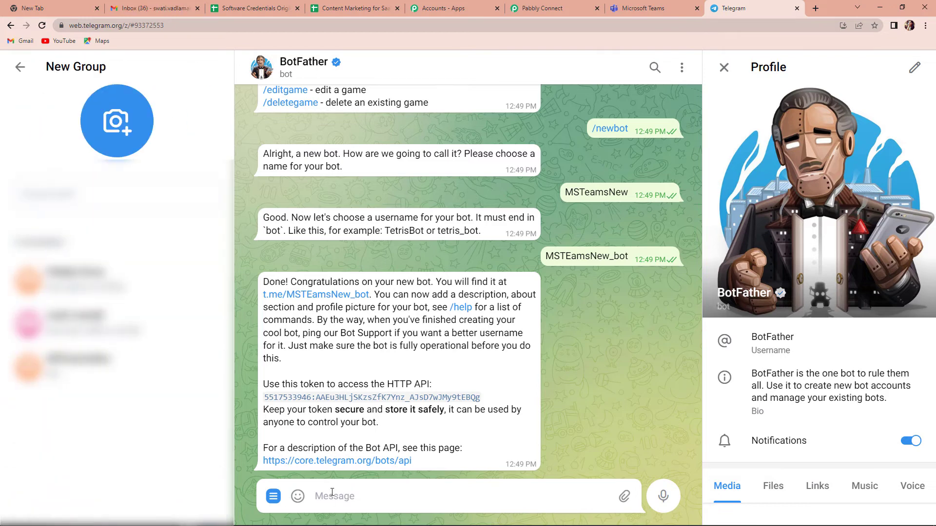
# Step: Name the group MSIndiaNew, create it and view its member list
pyautogui.click(44, 197)
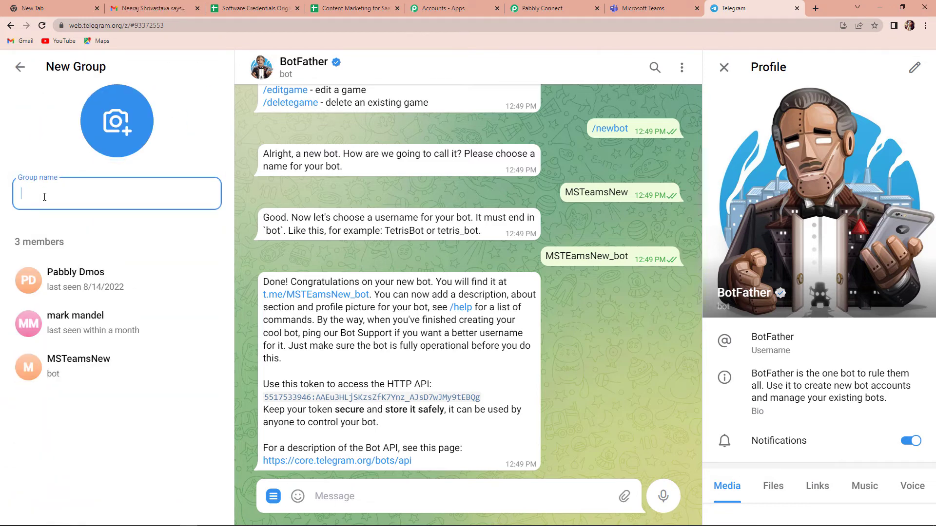
pyautogui.write('MS')
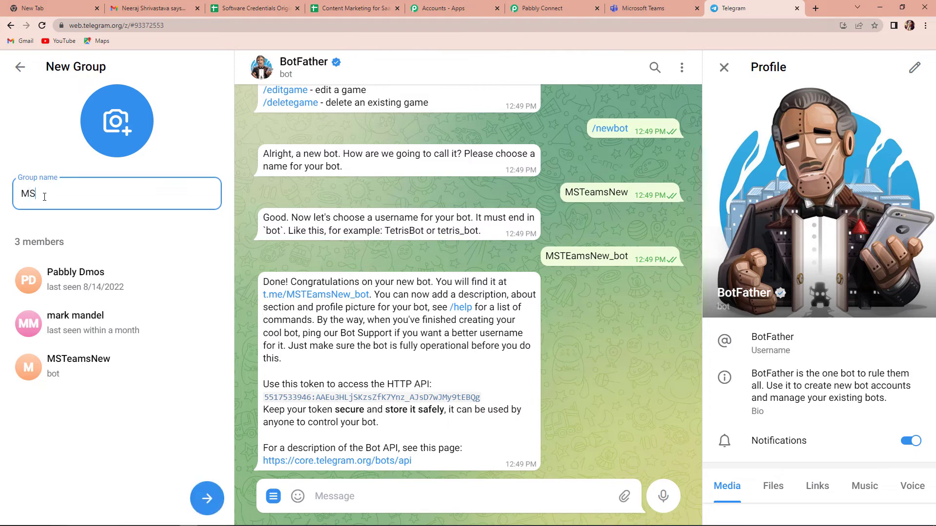
pyautogui.write('IndiaNew')
pyautogui.click(207, 500)
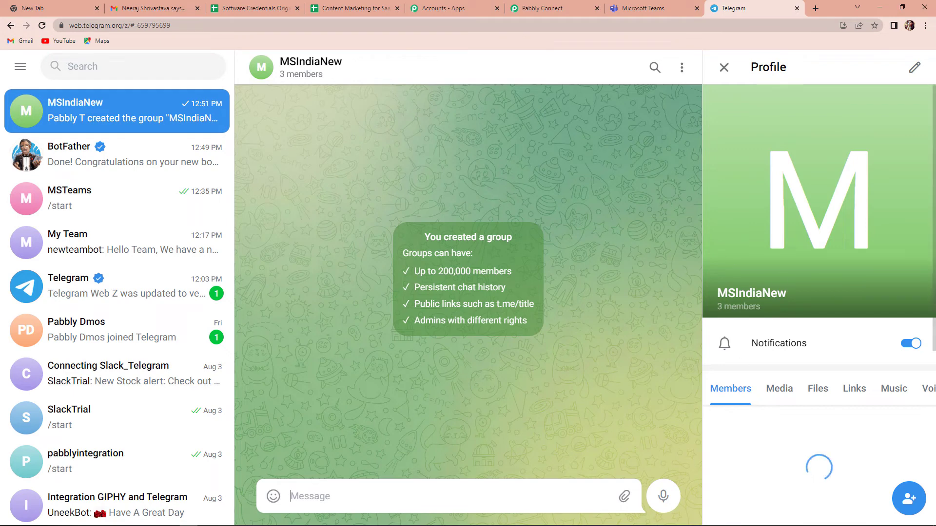
pyautogui.scroll(-5, 857, 385)
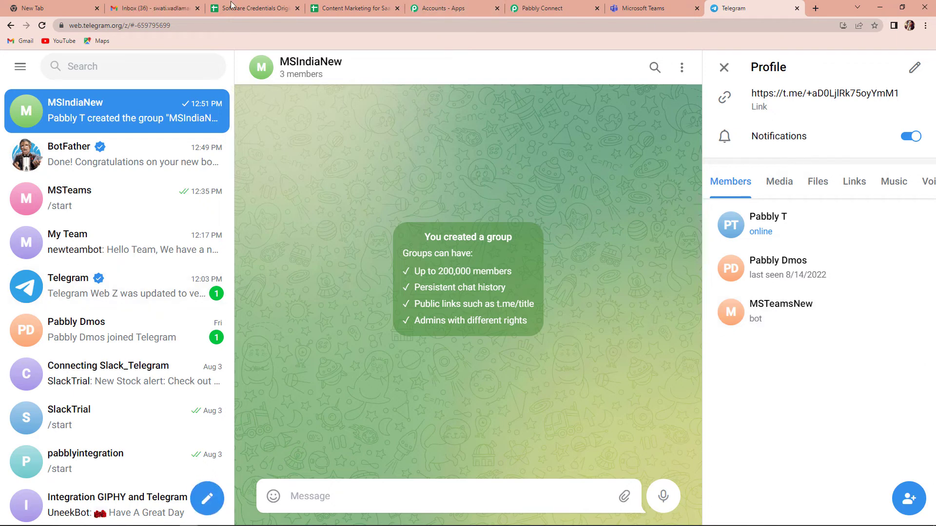
# Step: Copy the MSIndiaNew group's chat ID from the Telegram web address and enter it with a leading minus sign as the Chat ID in Pabbly Connect
pyautogui.moveTo(171, 24); pyautogui.dragTo(137, 26)
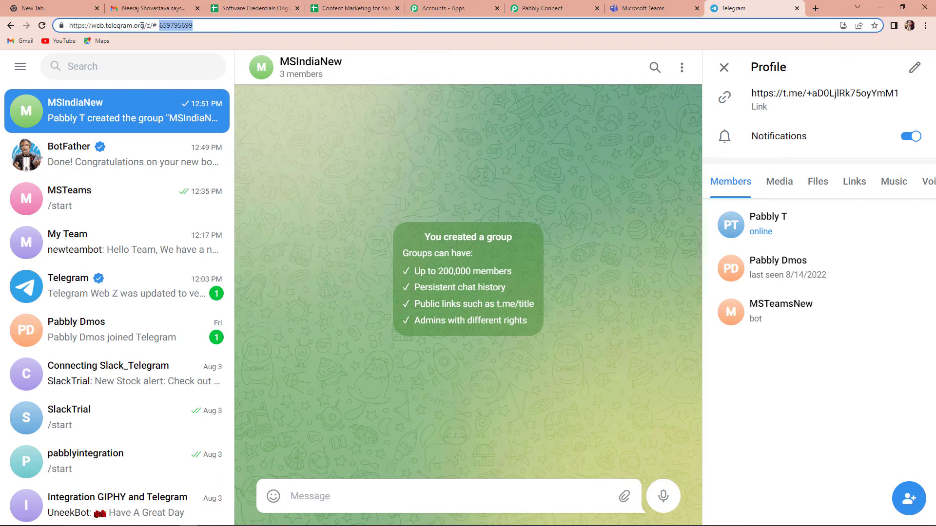
pyautogui.rightClick(175, 25)
pyautogui.click(205, 96)
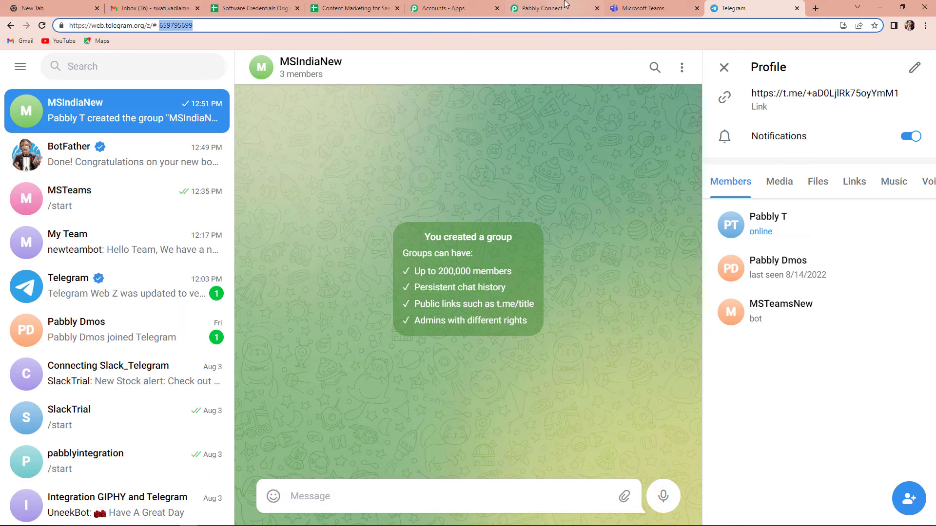
pyautogui.click(551, 10)
pyautogui.click(279, 184)
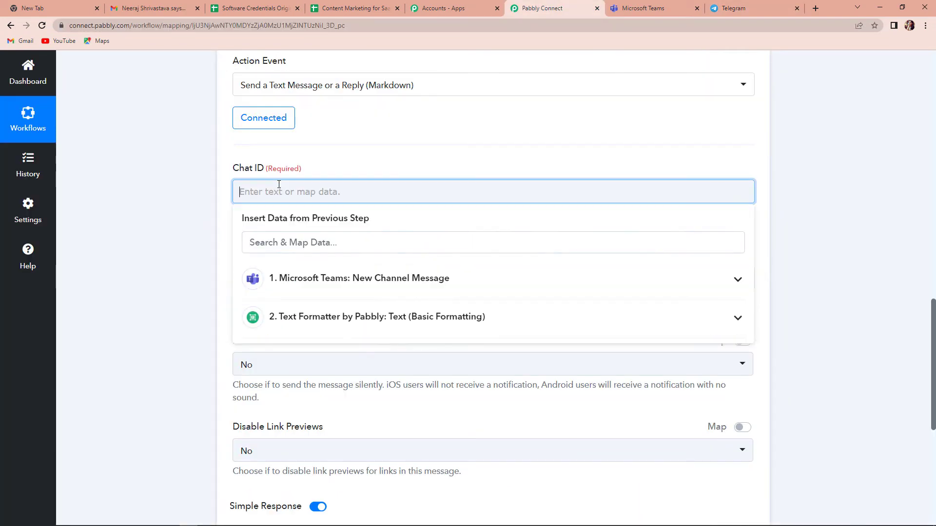
pyautogui.hotkey('ctrl', 'v')
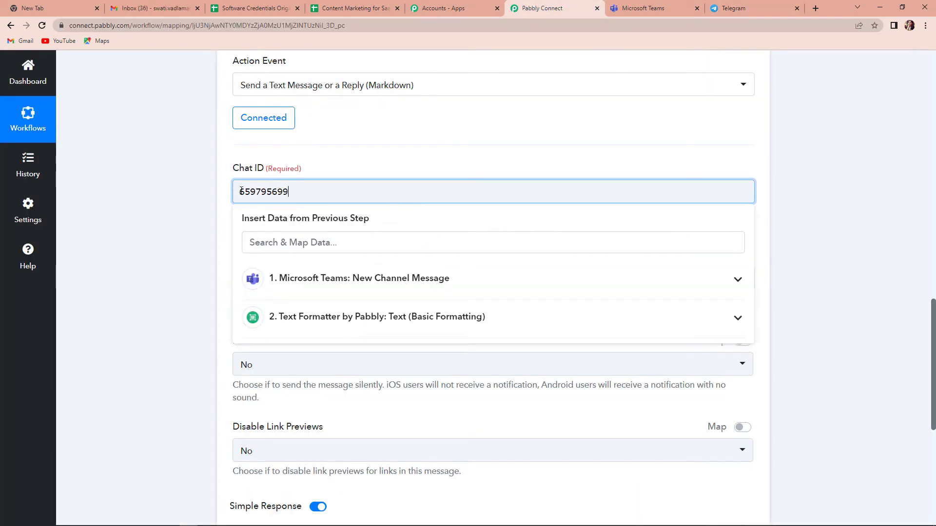
pyautogui.click(241, 191)
pyautogui.write('-')
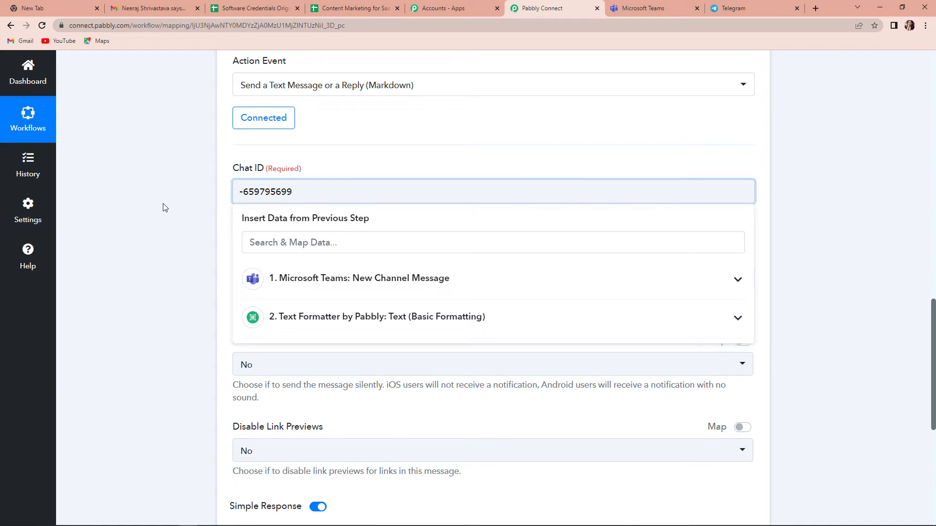
pyautogui.click(163, 205)
# Step: Map the Text Formatter step's Result into the Text Message field, then save and send a test request
pyautogui.scroll(-3, 177, 257)
pyautogui.click(268, 132)
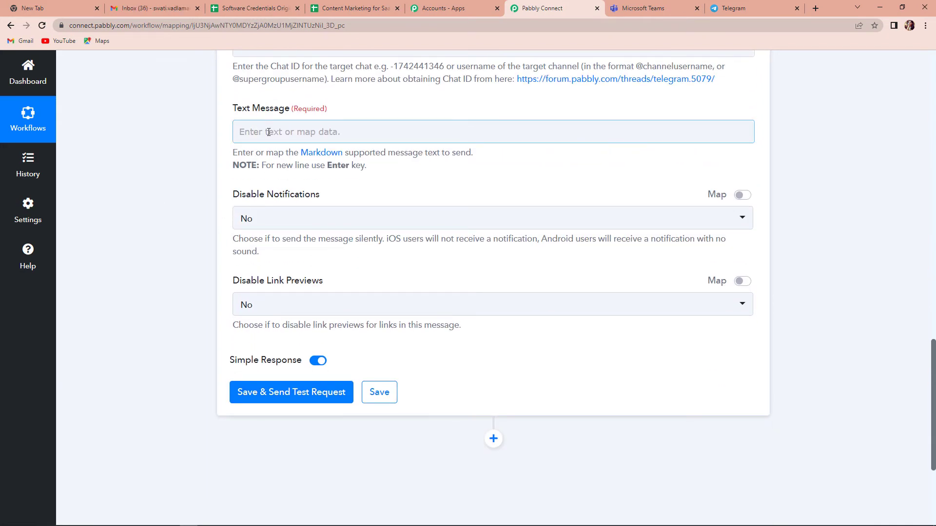
pyautogui.click(268, 132)
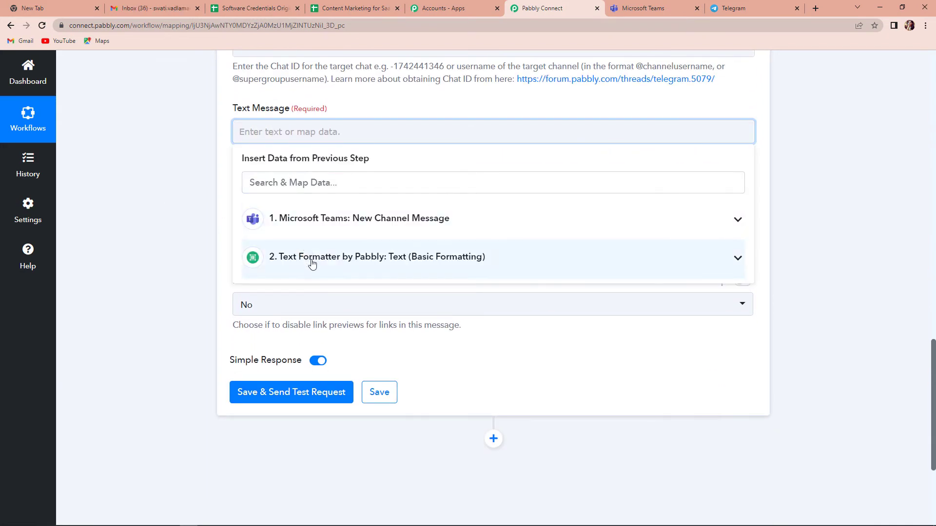
pyautogui.click(314, 257)
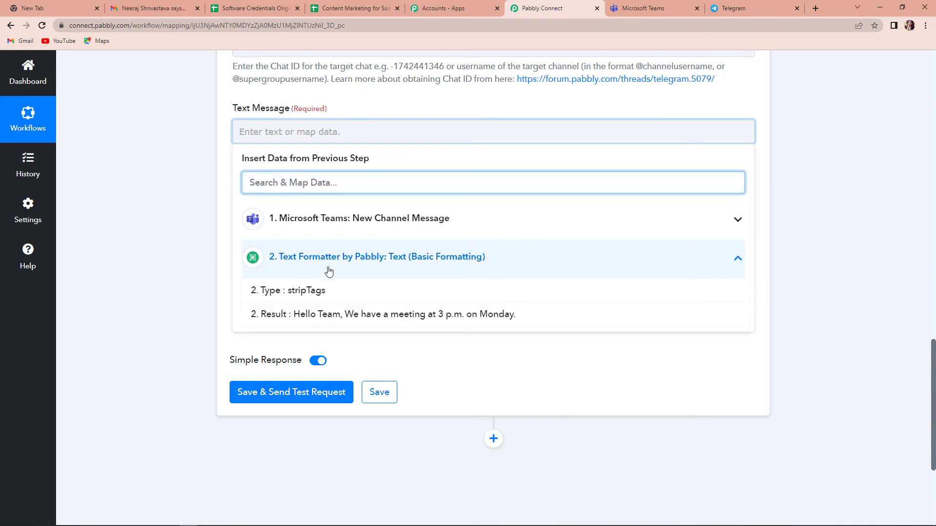
pyautogui.click(319, 317)
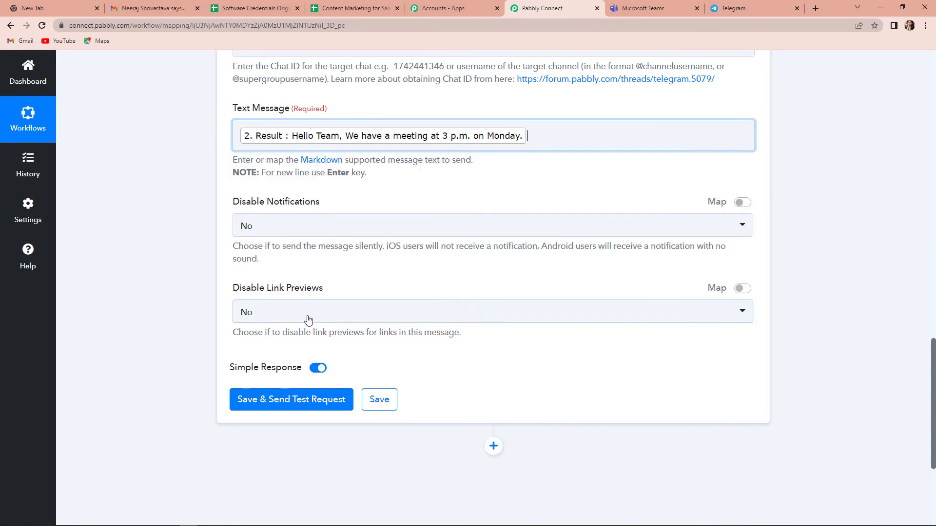
pyautogui.click(161, 256)
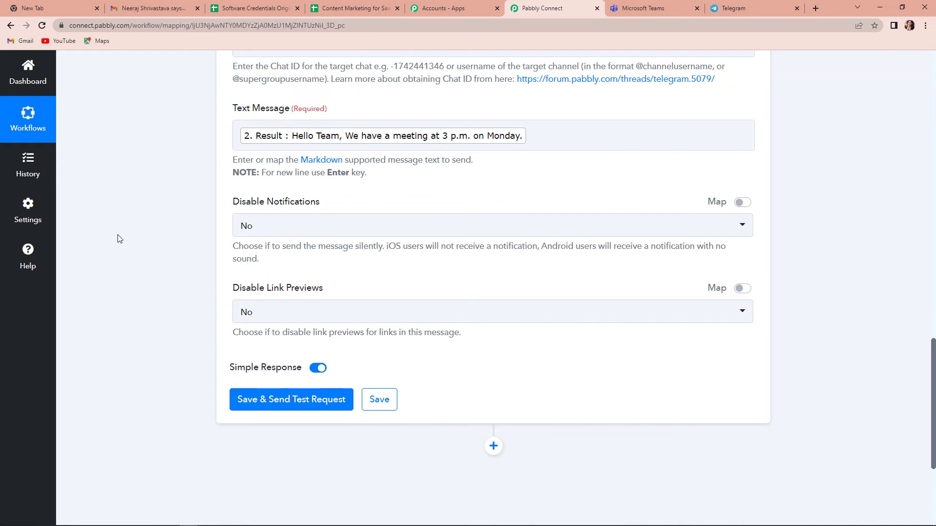
pyautogui.scroll(-1, 146, 263)
pyautogui.click(261, 351)
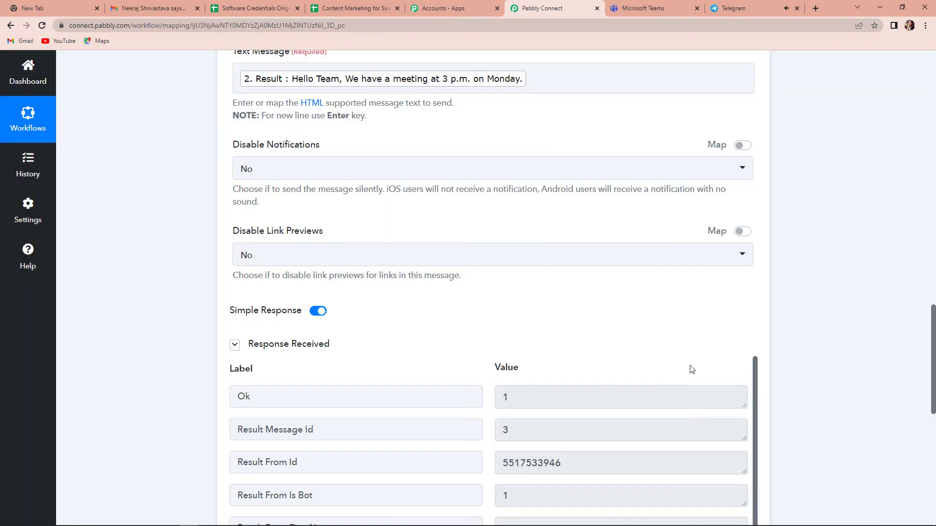
# Step: Examine the received response through the full Result Text, and check the MSIndiaNew group in Telegram for the bot's message
pyautogui.scroll(-6, 771, 349)
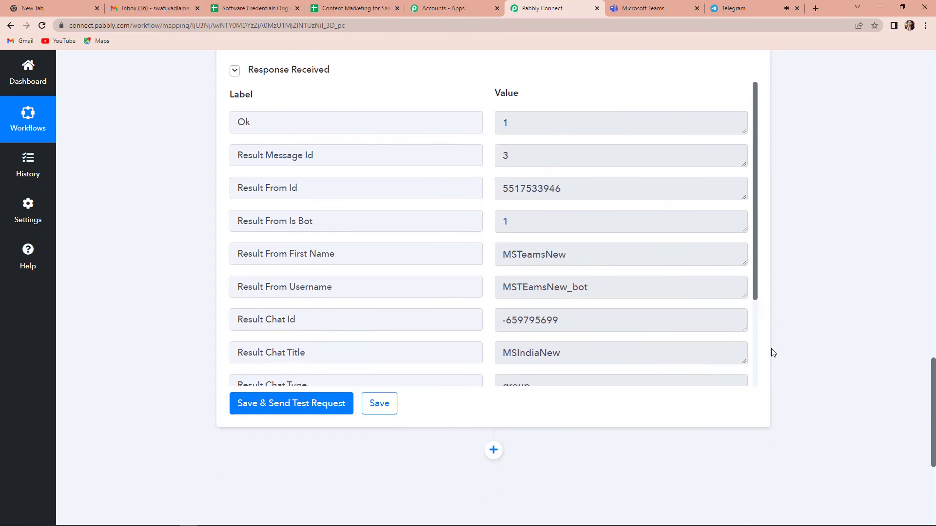
pyautogui.scroll(-2, 356, 248)
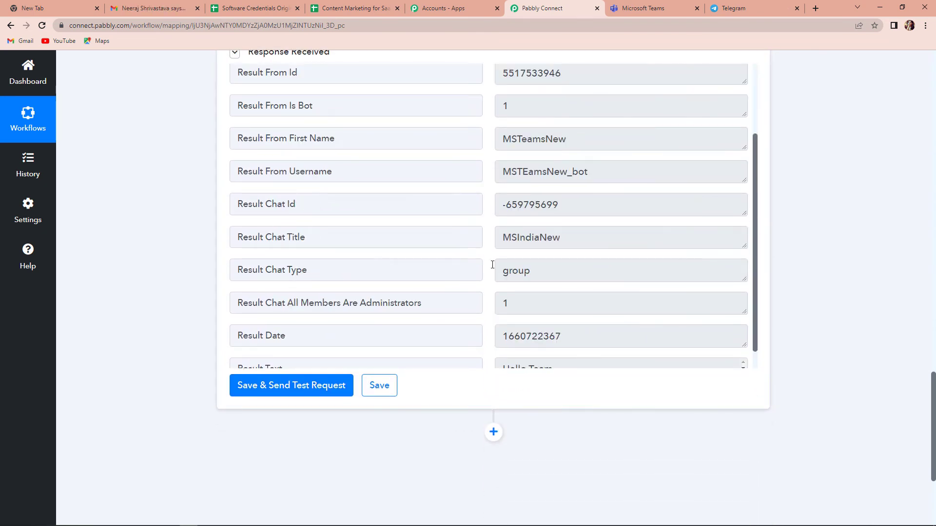
pyautogui.scroll(-1, 493, 265)
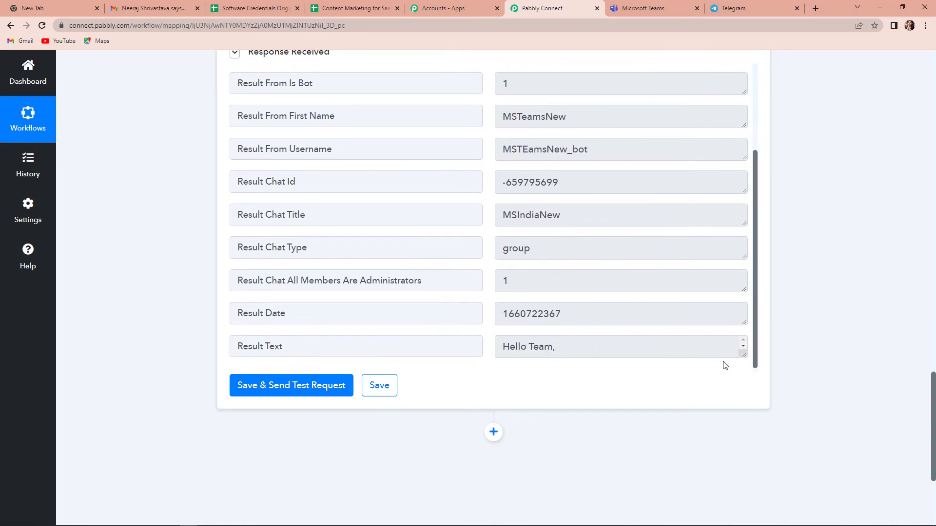
pyautogui.moveTo(745, 354); pyautogui.dragTo(746, 409)
pyautogui.scroll(-2, 685, 344)
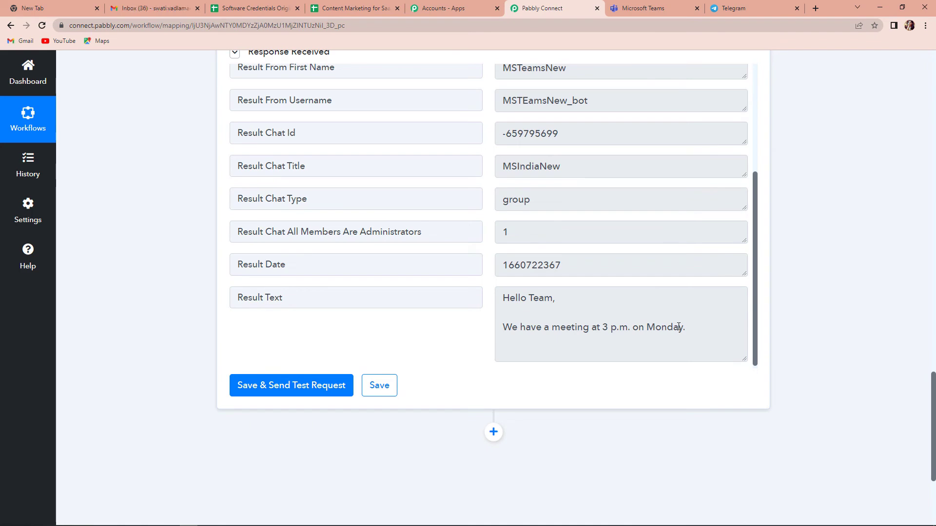
pyautogui.click(751, 8)
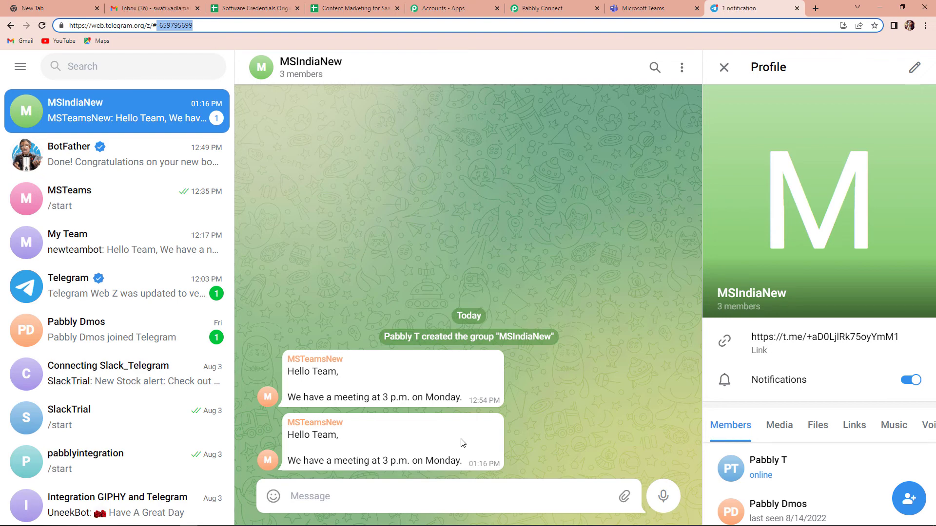
# Step: In Microsoft Teams, post "Hello Team, The meeting has been cancelled. I will share the report on the group." to the Pabbly Team channel
pyautogui.click(641, 8)
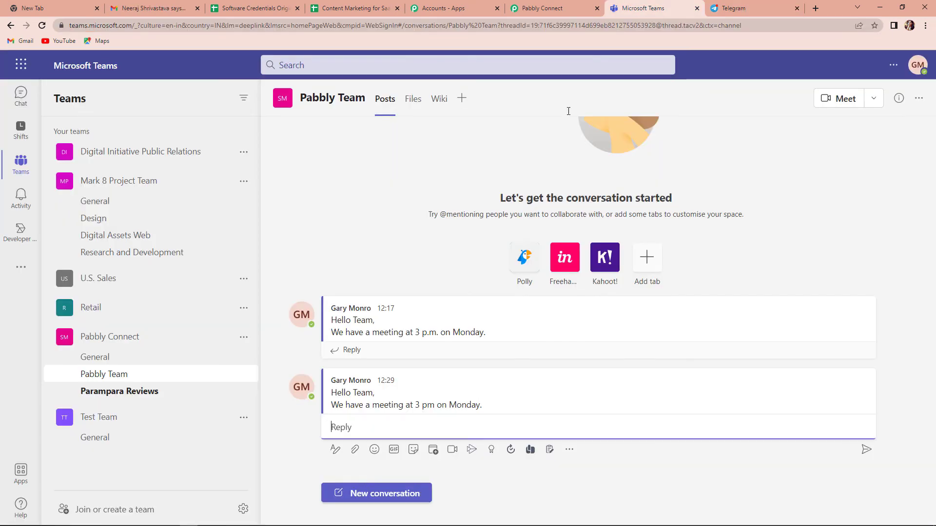
pyautogui.click(361, 494)
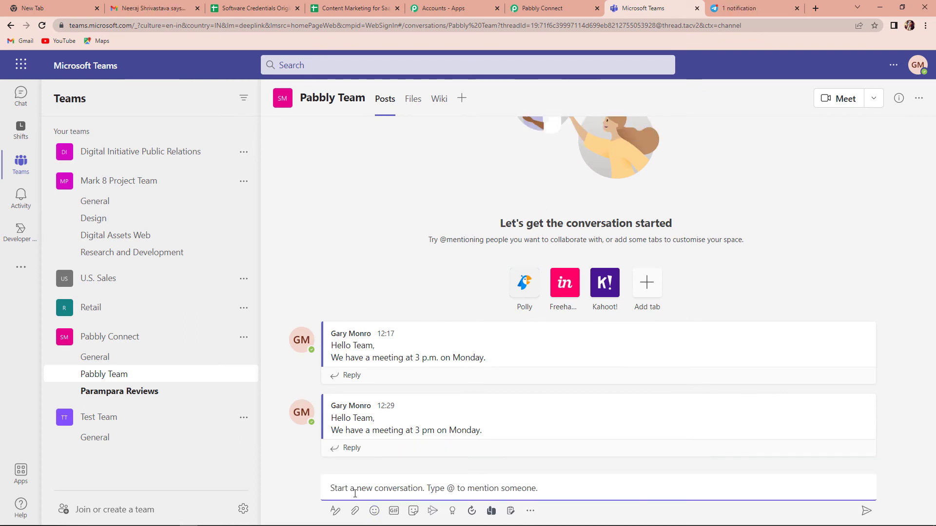
pyautogui.write('Hello TEam')
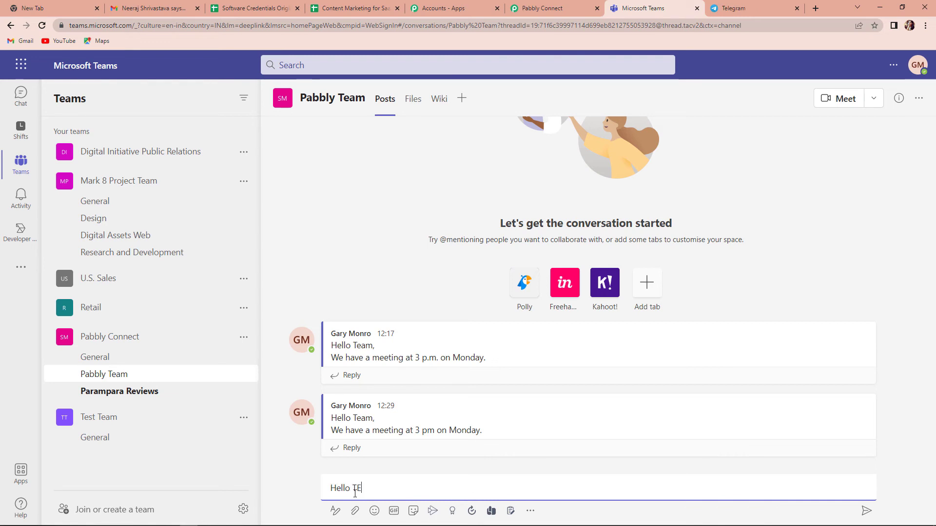
pyautogui.write(',')
pyautogui.press('BackSpace')
pyautogui.press('BackSpace')
pyautogui.press('BackSpace')
pyautogui.press('BackSpace')
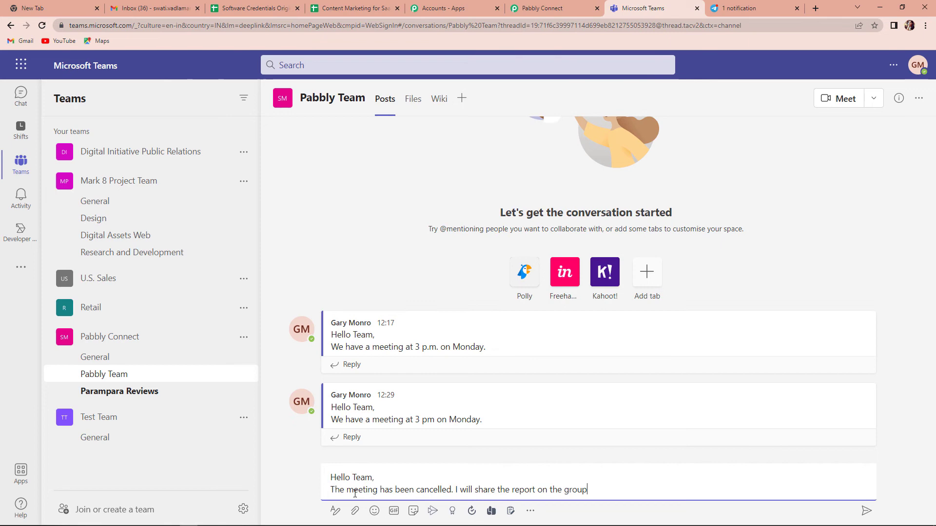
pyautogui.write('.')
pyautogui.press('Return')
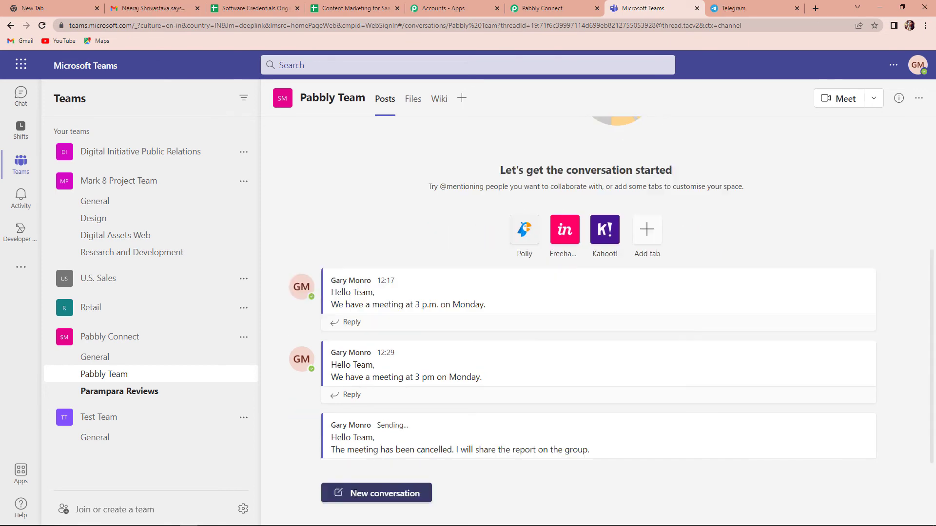
# Step: Review the trigger's polling interval and the workflow in Pabbly Connect, and check Telegram's MSIndiaNew group for the new channel message
pyautogui.click(542, 9)
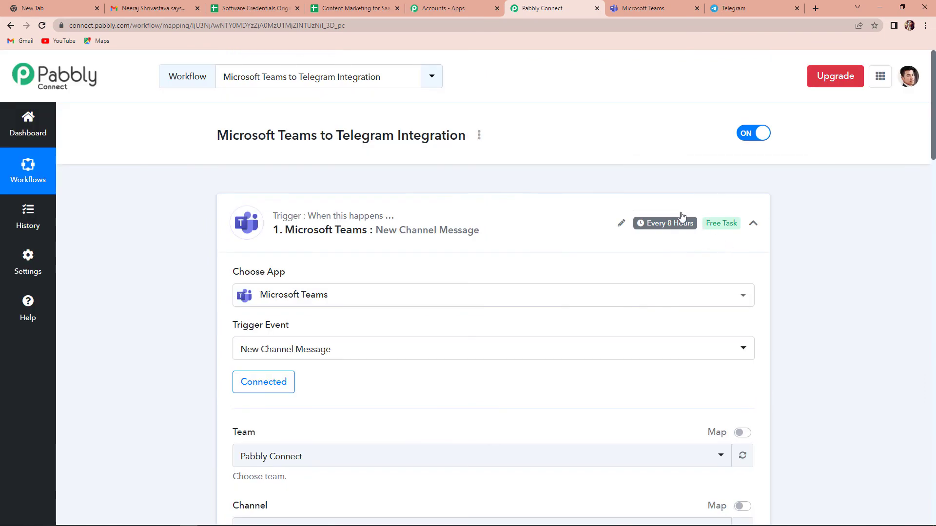
pyautogui.moveTo(661, 229)
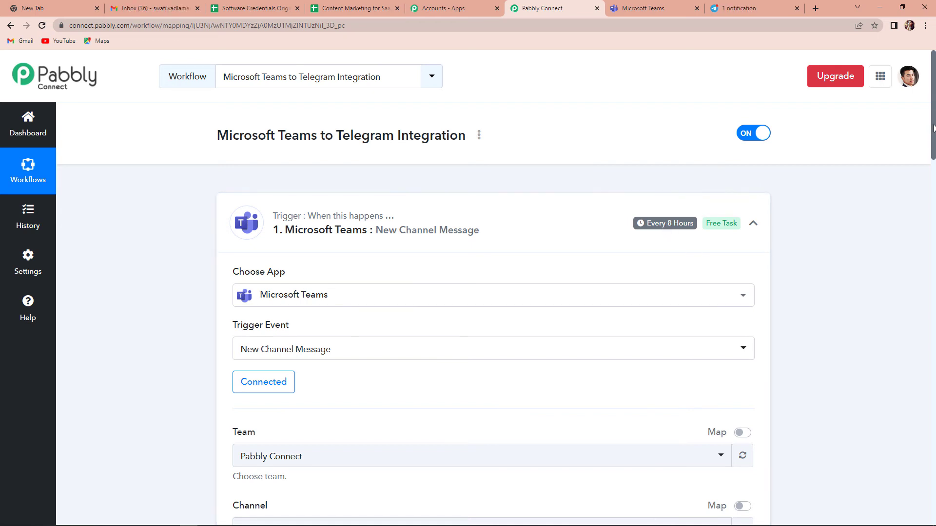
pyautogui.scroll(-20, 933, 128)
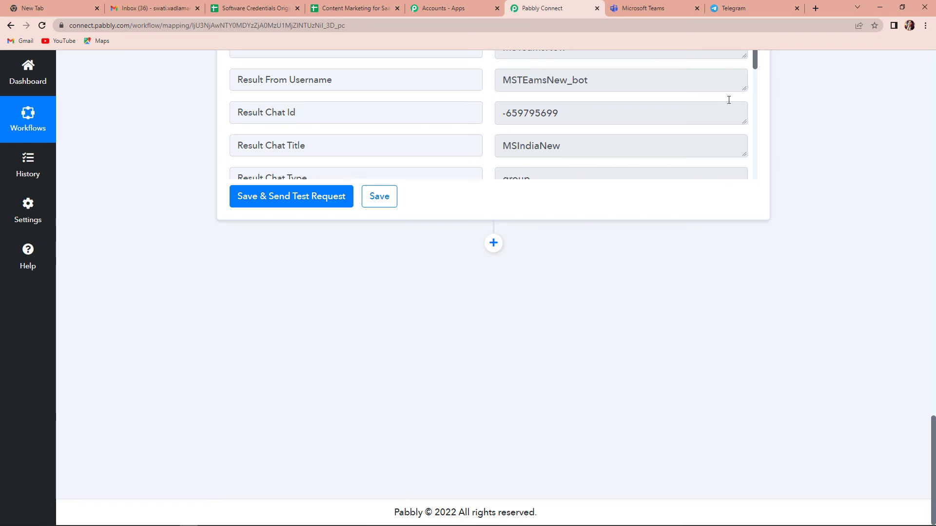
pyautogui.click(734, 8)
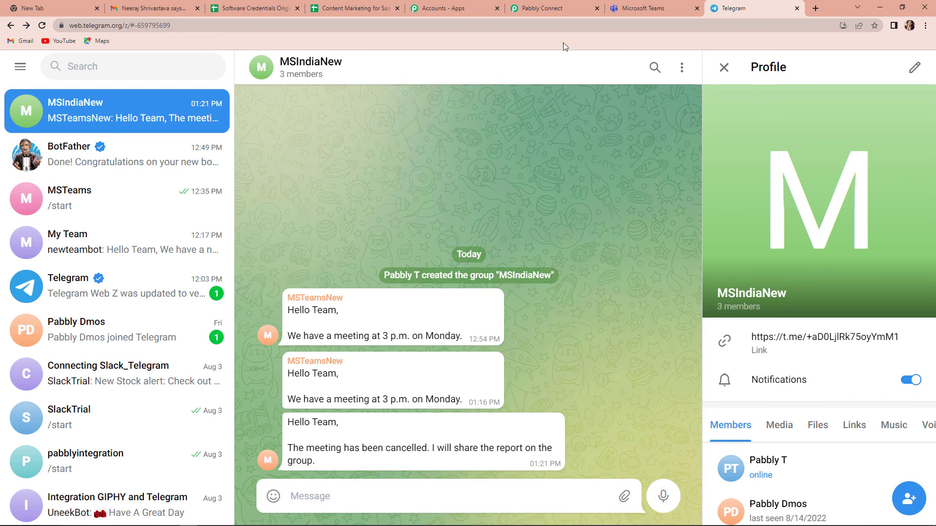
# Step: Return to Pabbly Connect and review the Microsoft Teams trigger, Text Formatter and Telegram Bot steps of the workflow
pyautogui.moveTo(556, 12)
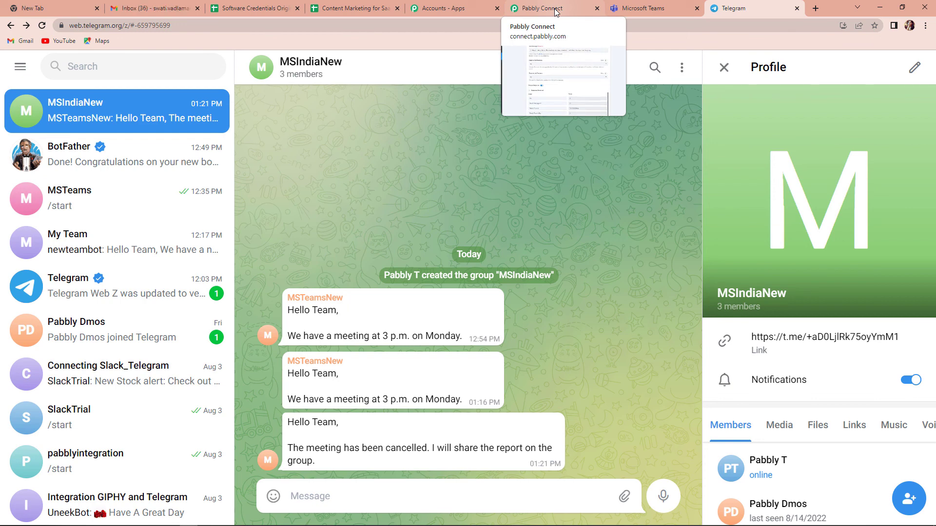
pyautogui.click(556, 9)
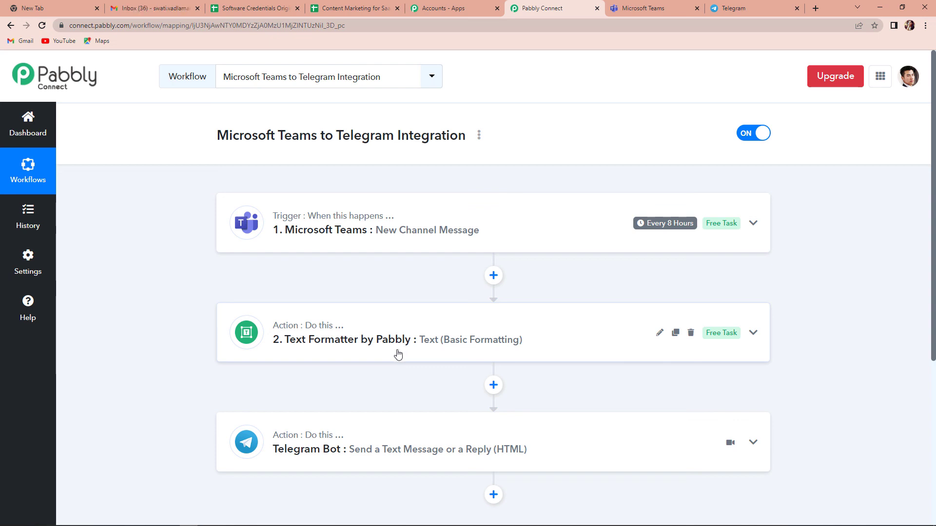
pyautogui.scroll(-2, 397, 354)
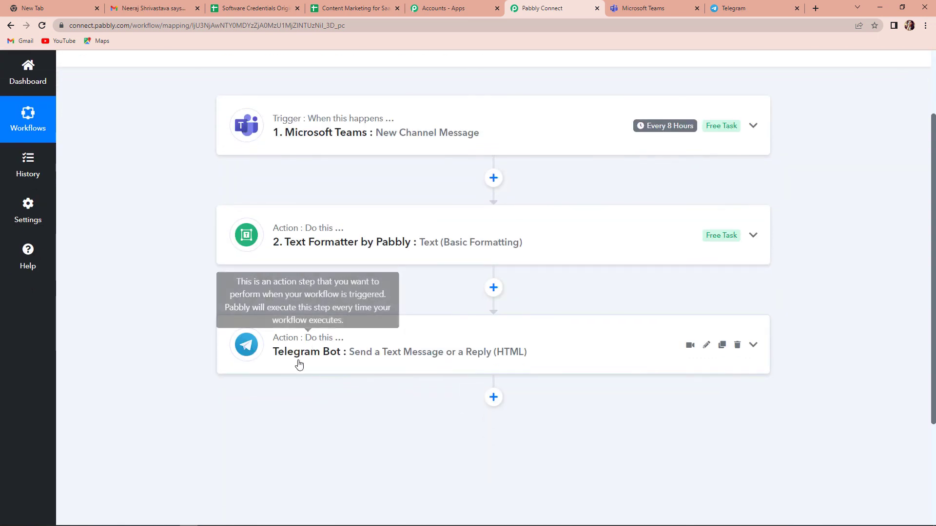